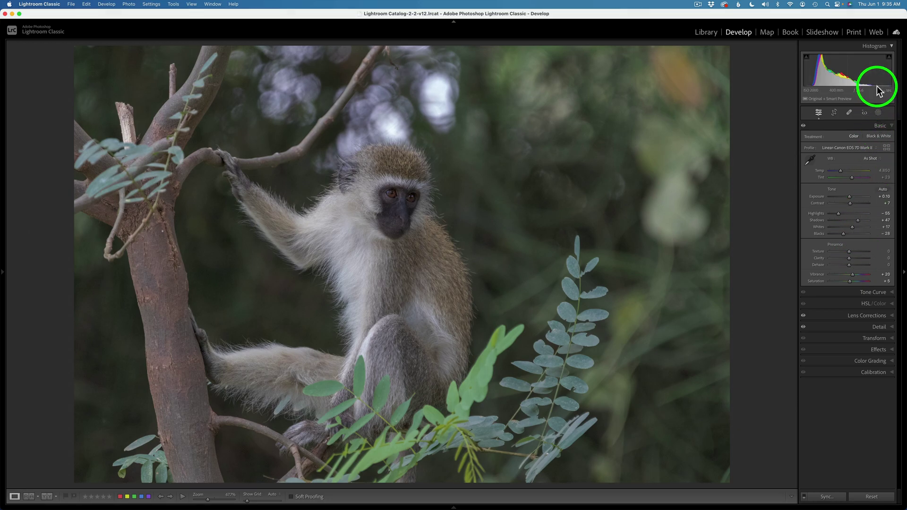
Step: Review the photo's Lens Corrections, sharpening and noise reduction settings
left_click(883, 316)
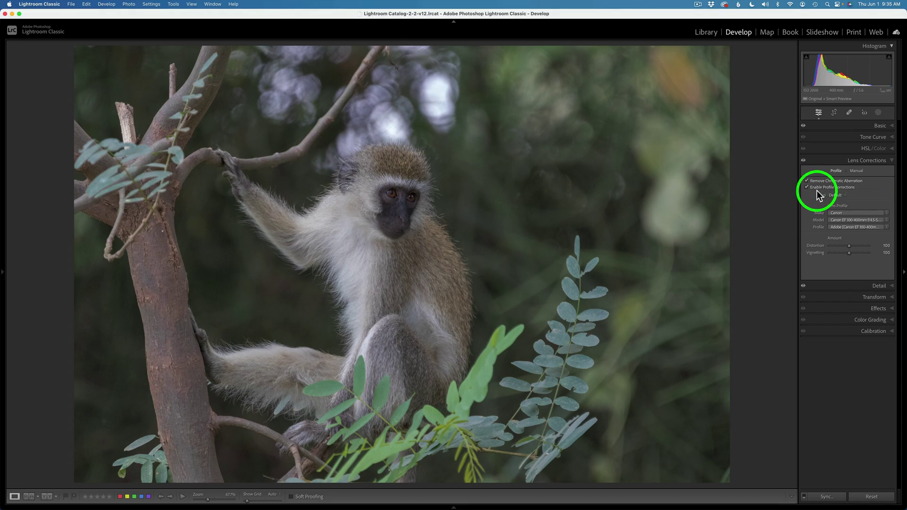
left_click(838, 161)
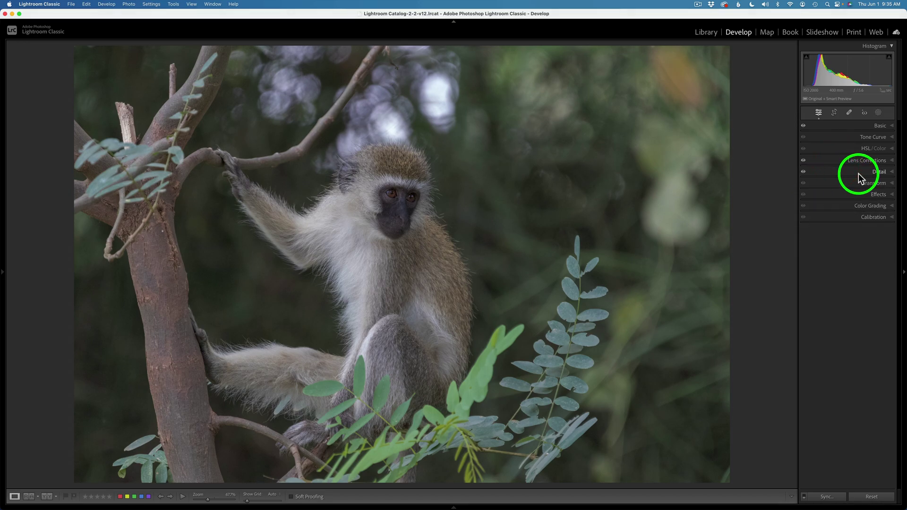
left_click(855, 174)
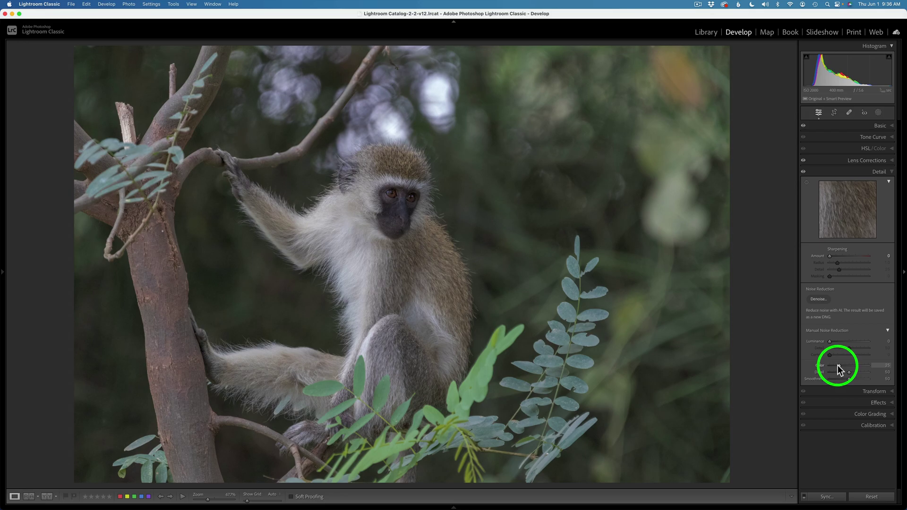
left_click(891, 173)
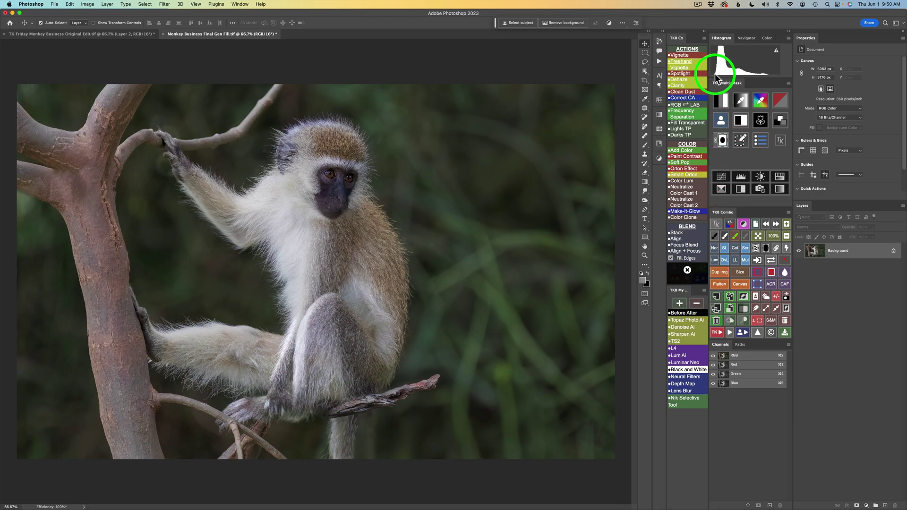
Step: Generate the Midtones 3 luminosity mask and output it to a new Color Grading layer
left_click(719, 102)
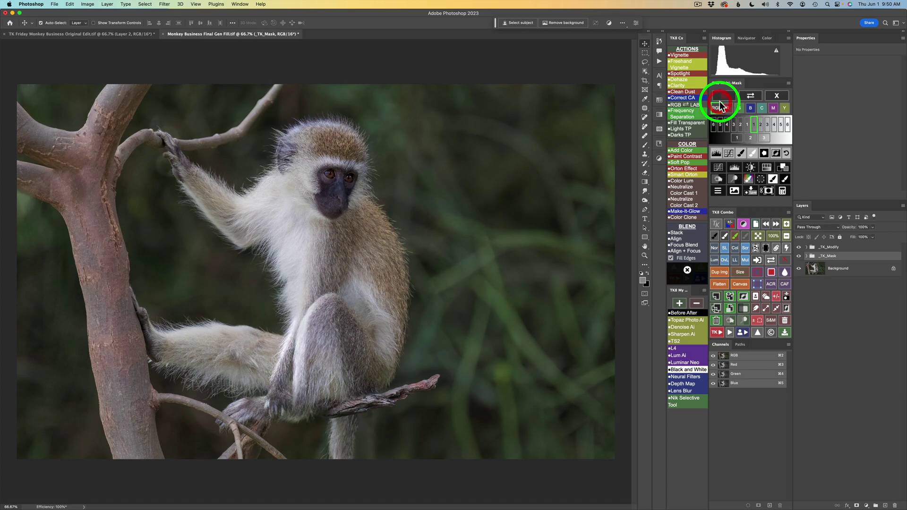
left_click(765, 138)
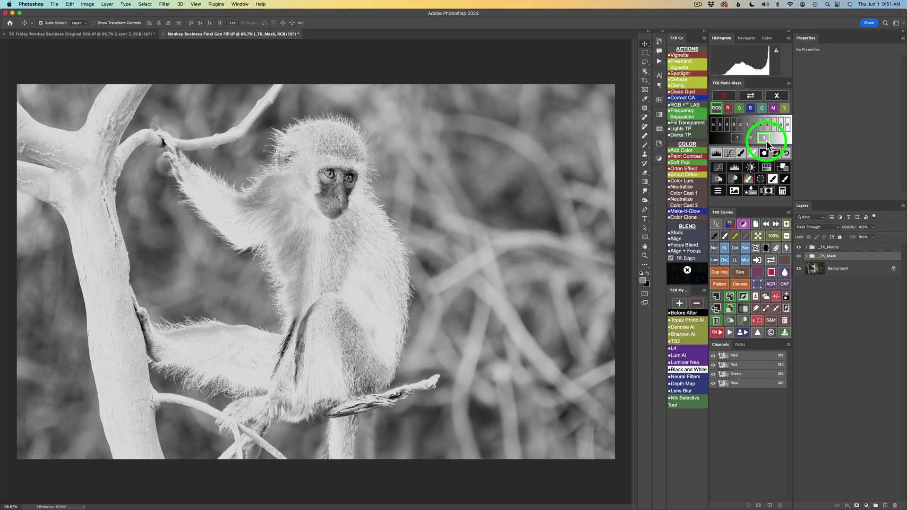
left_click(783, 168)
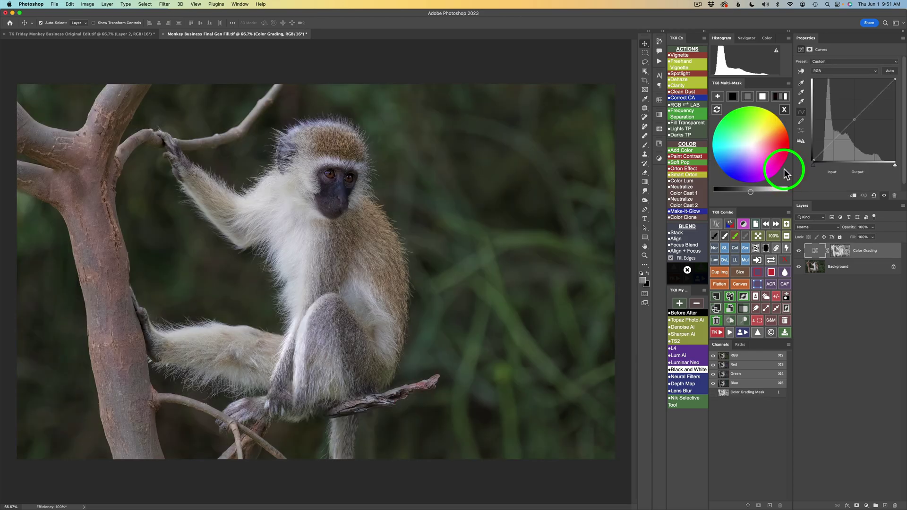
Step: Darken the shadows of the Color Grading layer
left_click(733, 98)
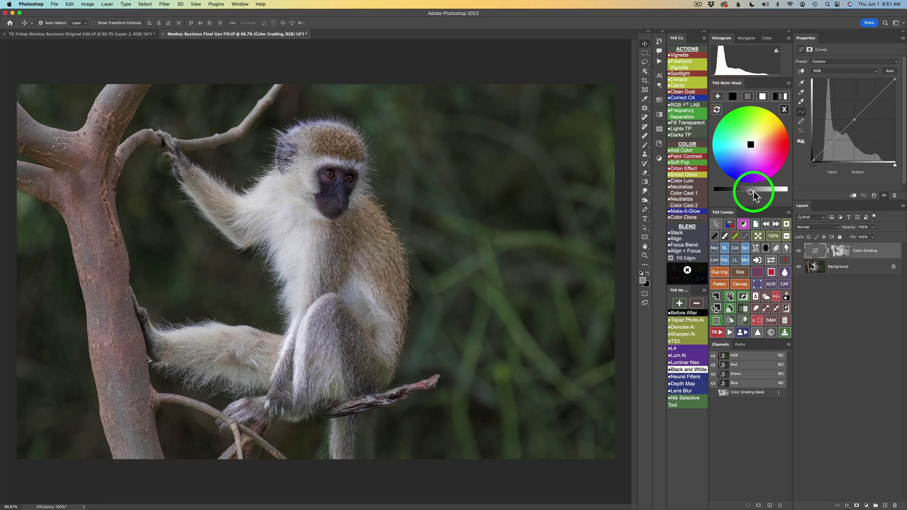
left_click_drag(753, 191, 738, 194)
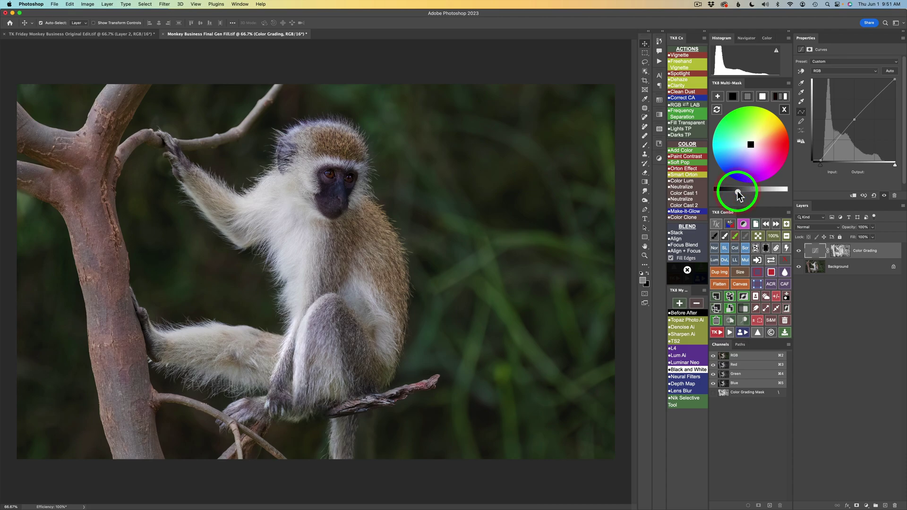
left_click(737, 192)
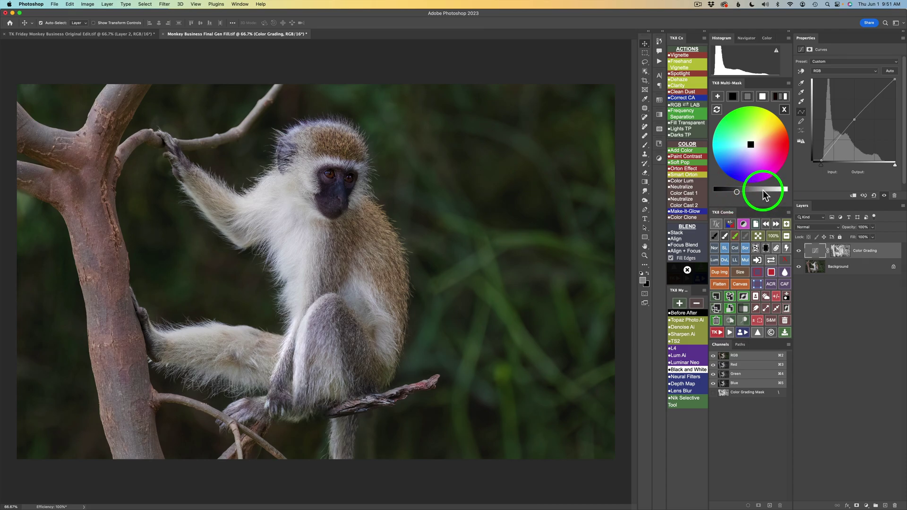
Step: Brighten the midtones of the Color Grading layer slightly and shift them toward a warm yellow-orange
left_click(748, 97)
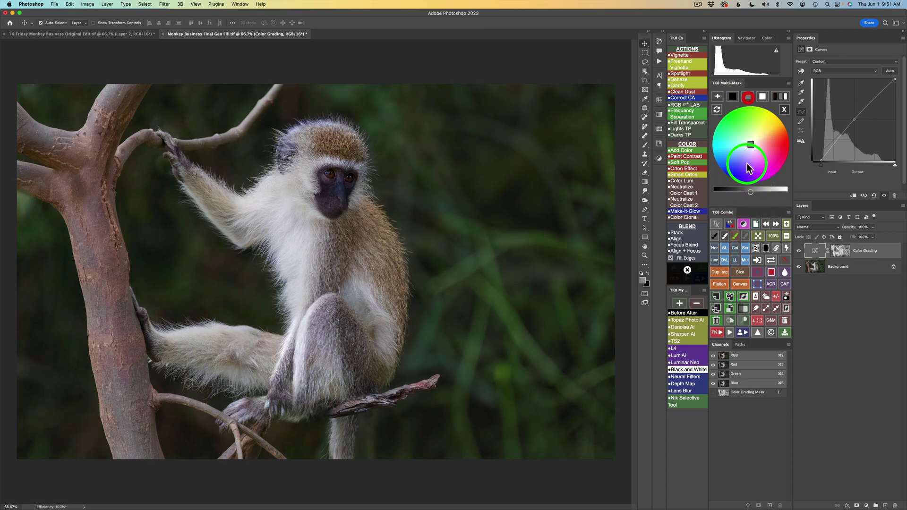
left_click(754, 192)
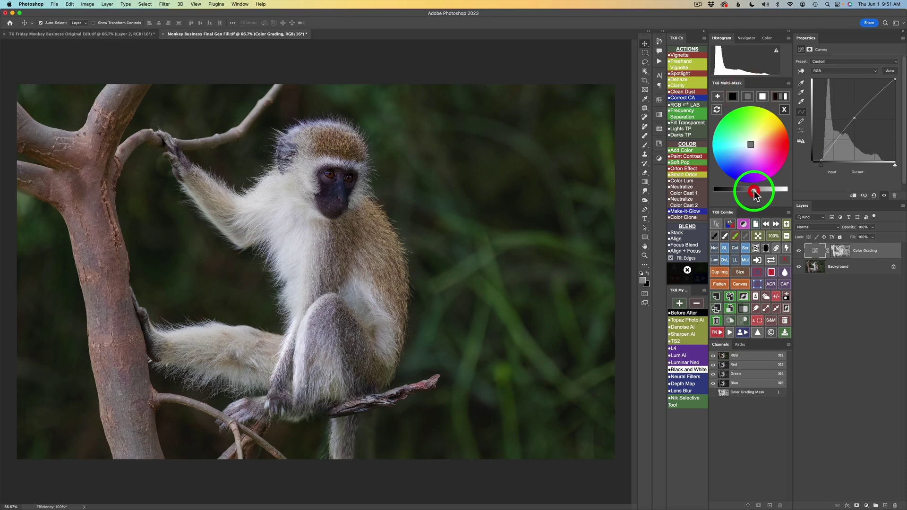
left_click(754, 192)
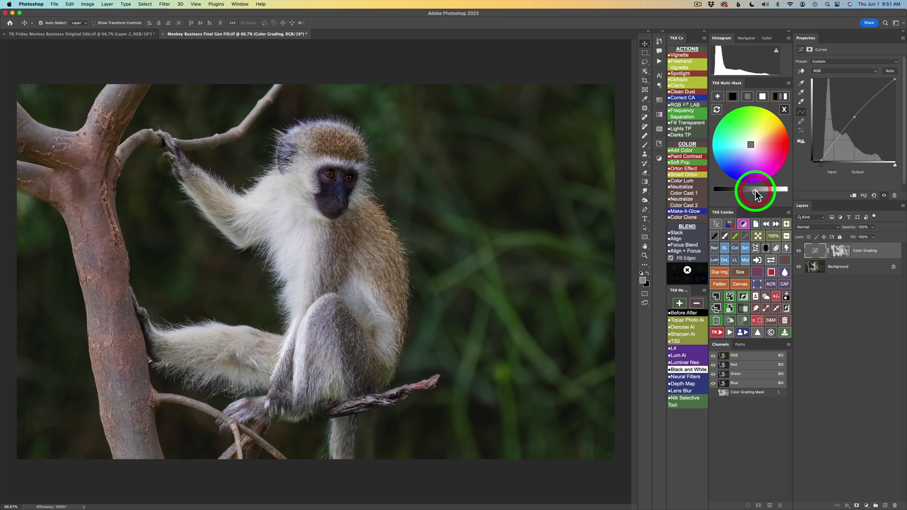
left_click(755, 192)
left_click_drag(754, 142, 758, 139)
left_click(757, 138)
Step: Brighten the highlights of the Color Grading layer slightly and compare the photo with and without the grading
left_click(762, 97)
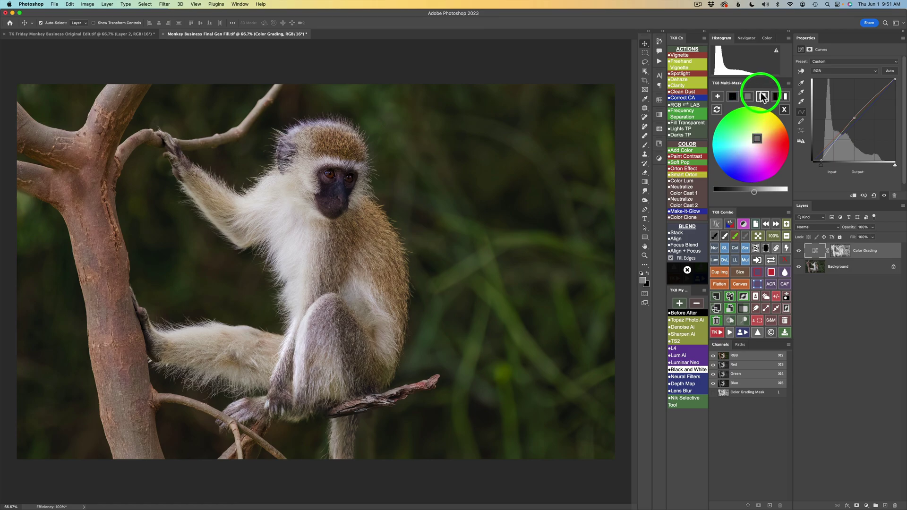
left_click_drag(768, 195, 760, 193)
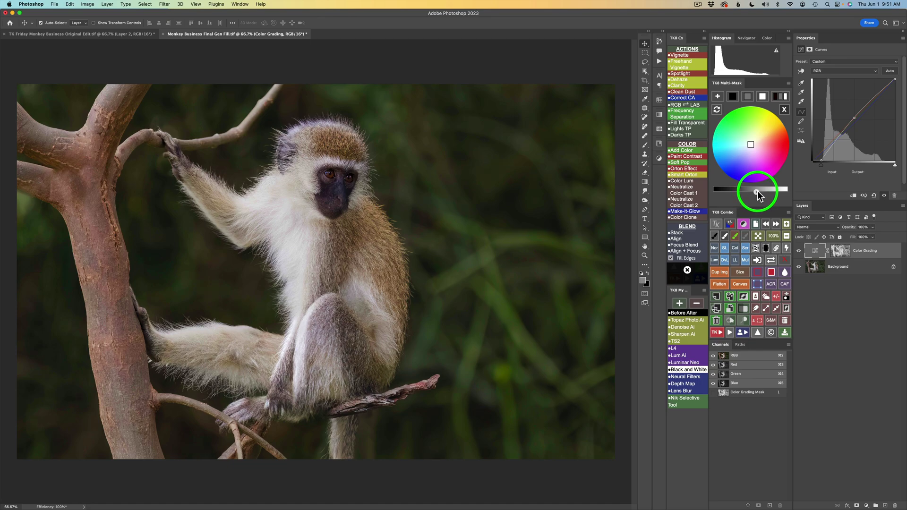
left_click_drag(756, 191, 759, 191)
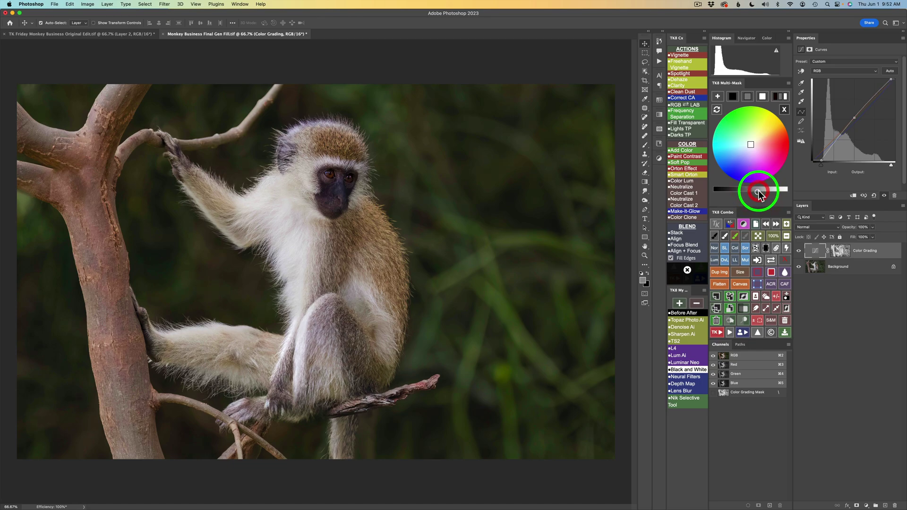
left_click(799, 253)
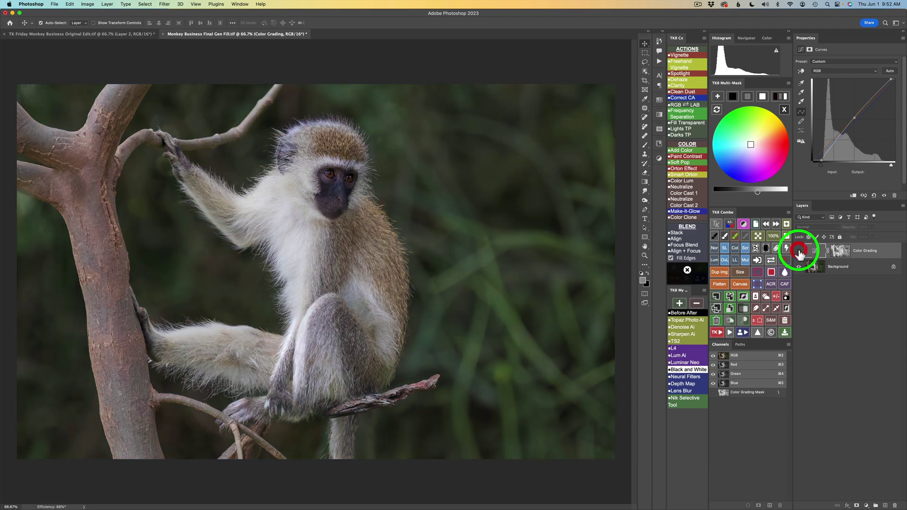
left_click(799, 253)
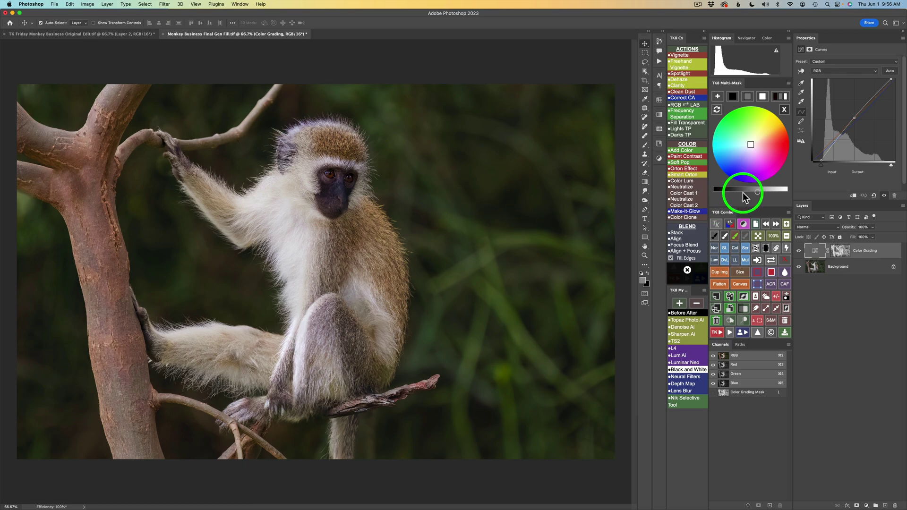
Step: Leave color grading and add a black-paint burn layer with the Lights 1 luminosity mask loaded as a selection
left_click(784, 109)
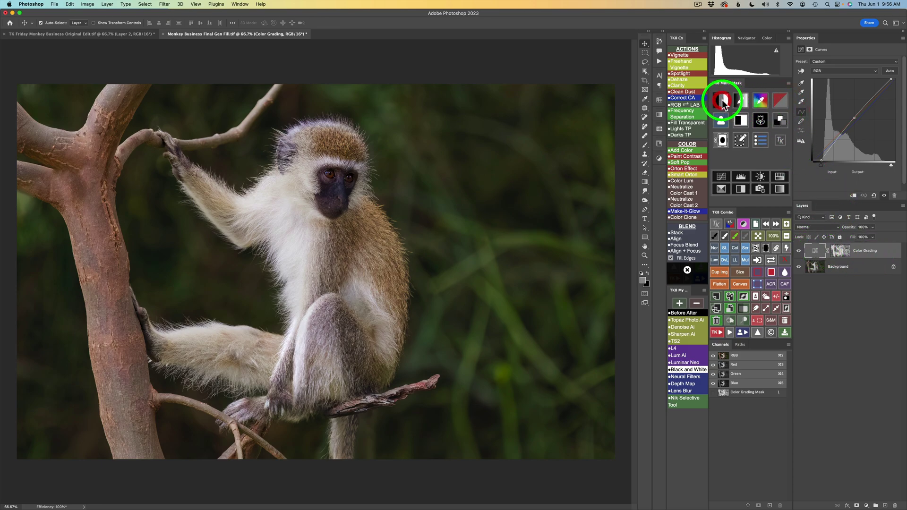
left_click(723, 101)
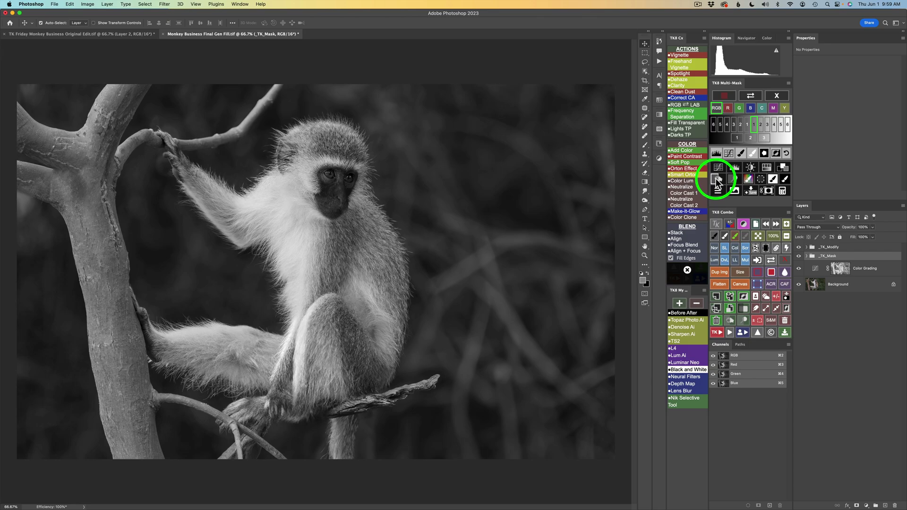
left_click(718, 181)
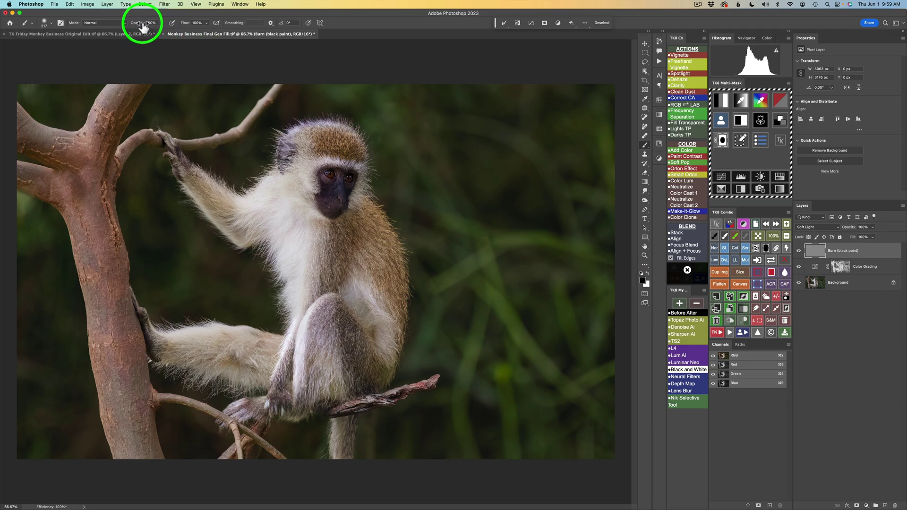
Step: Burn down the bright background foliage around the monkey and tree with a 50% opacity brush, then compare with the burn layer hidden
key("5")
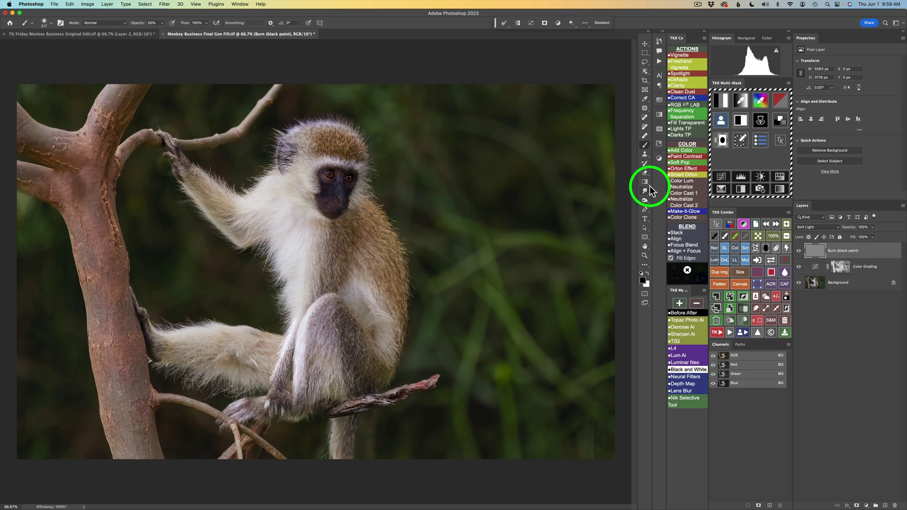
mouse_move(468, 222)
left_mouse_down()
mouse_move(496, 223)
mouse_move(491, 207)
left_mouse_up()
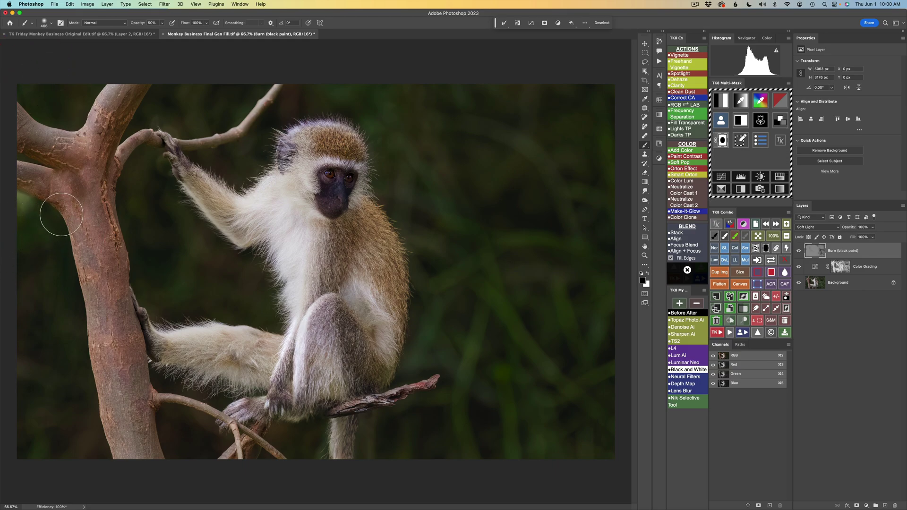
mouse_move(46, 216)
left_mouse_down()
mouse_move(8, 227)
mouse_move(22, 213)
left_mouse_up()
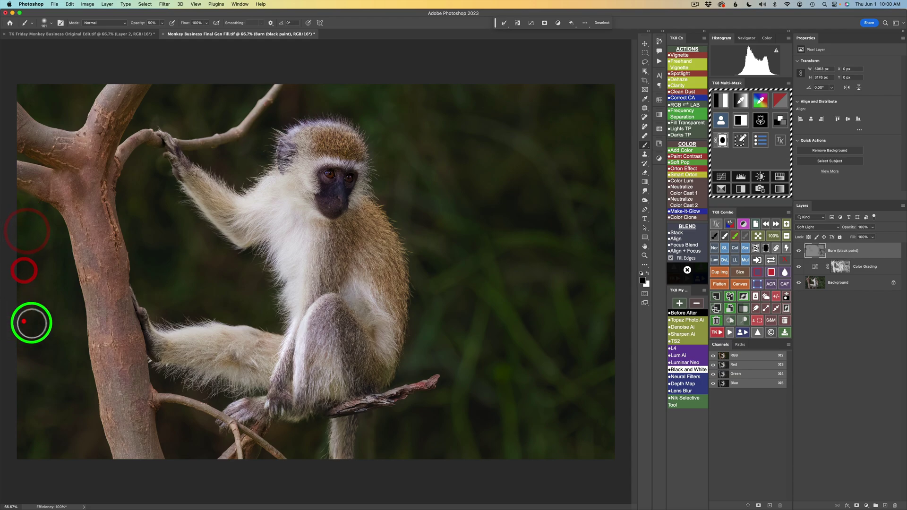
mouse_move(24, 321)
left_mouse_down()
mouse_move(101, 324)
mouse_move(57, 360)
mouse_move(57, 370)
left_mouse_up()
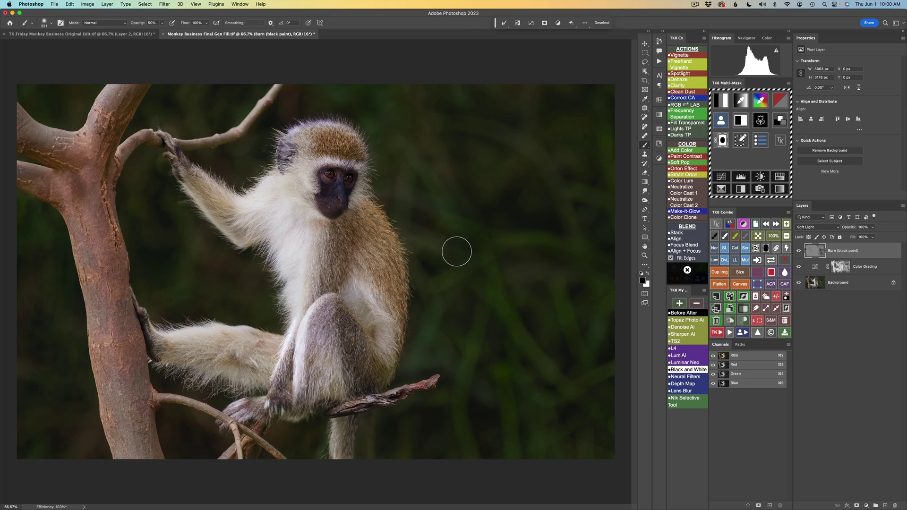
left_click(799, 251)
left_click(799, 251)
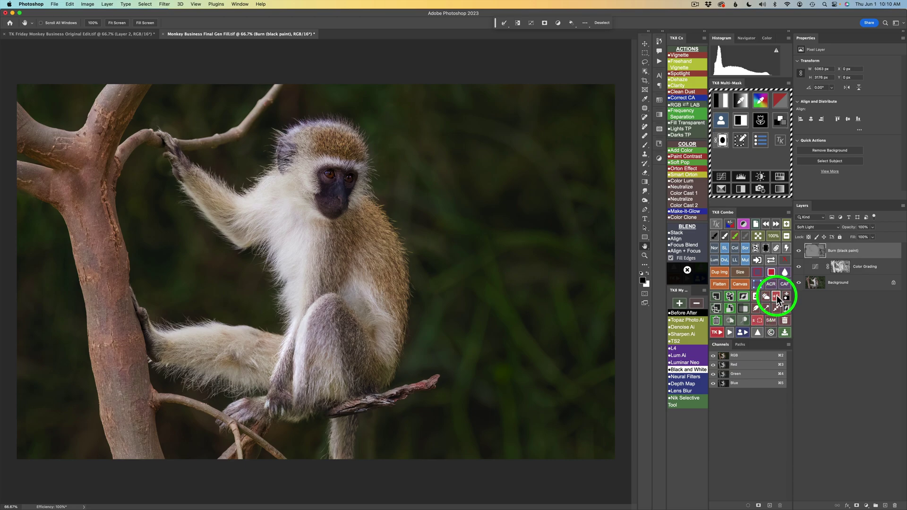
Step: Clear the selection and add a Curves adjustment layer in Multiply mode with a black mask
left_click(777, 297)
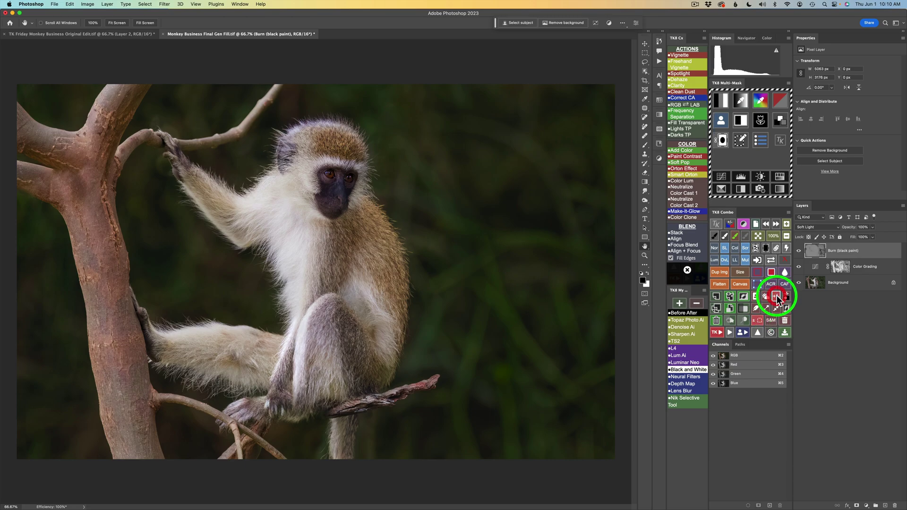
left_click(722, 178)
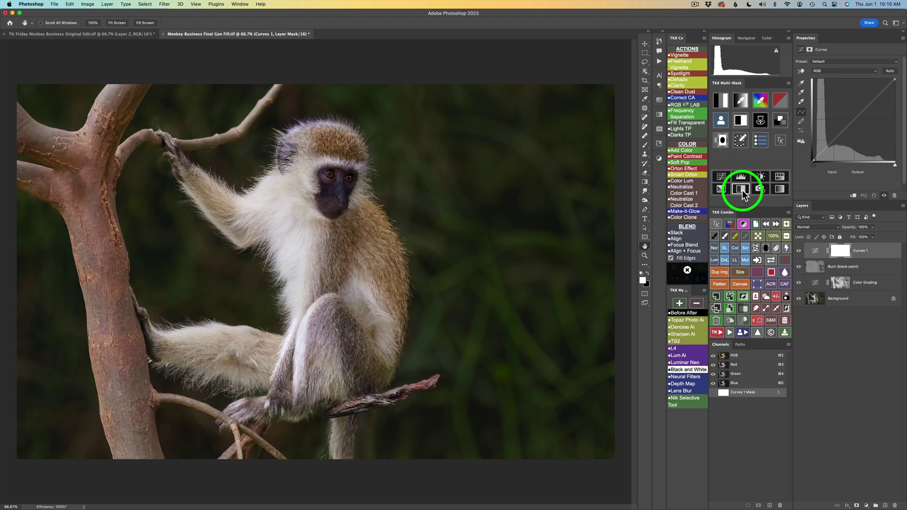
left_click(767, 249)
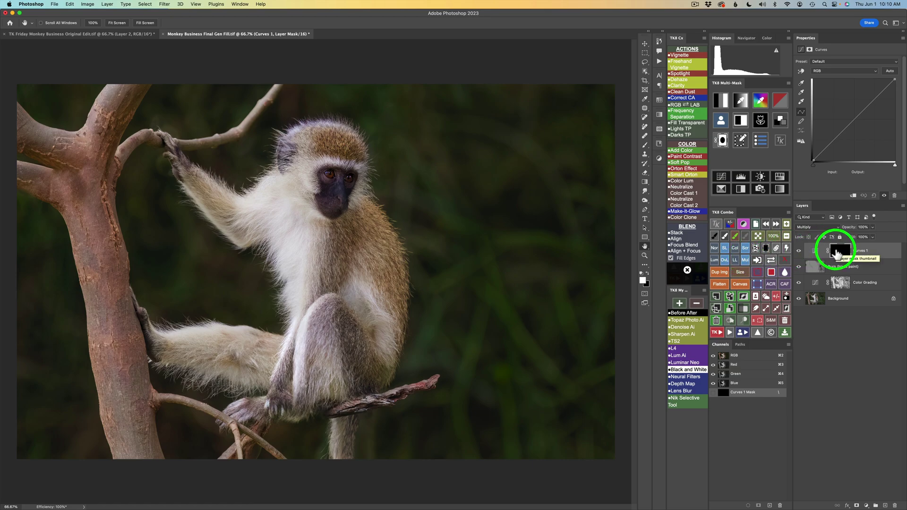
Step: Generate the Lights 1 luminosity mask and raise its contrast with Levels, using black point 28, midtone 1.30 and a lower white point
left_click(723, 101)
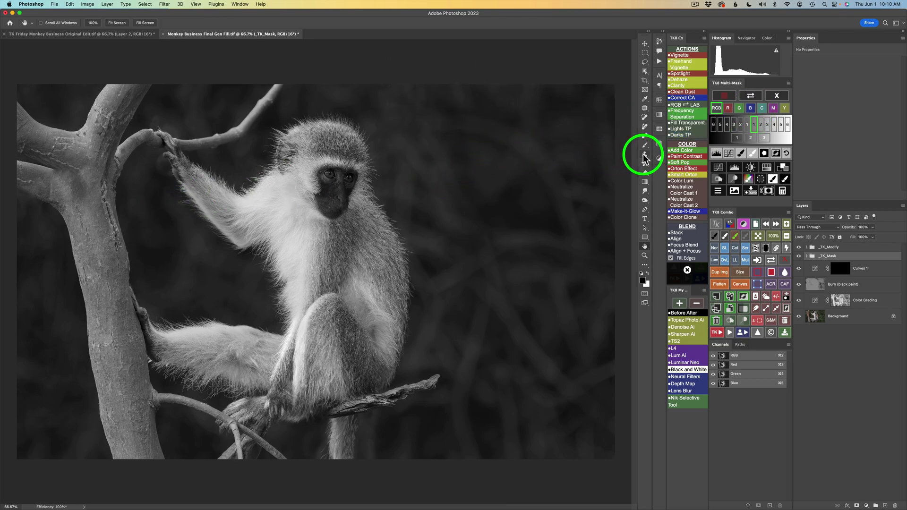
left_click(716, 154)
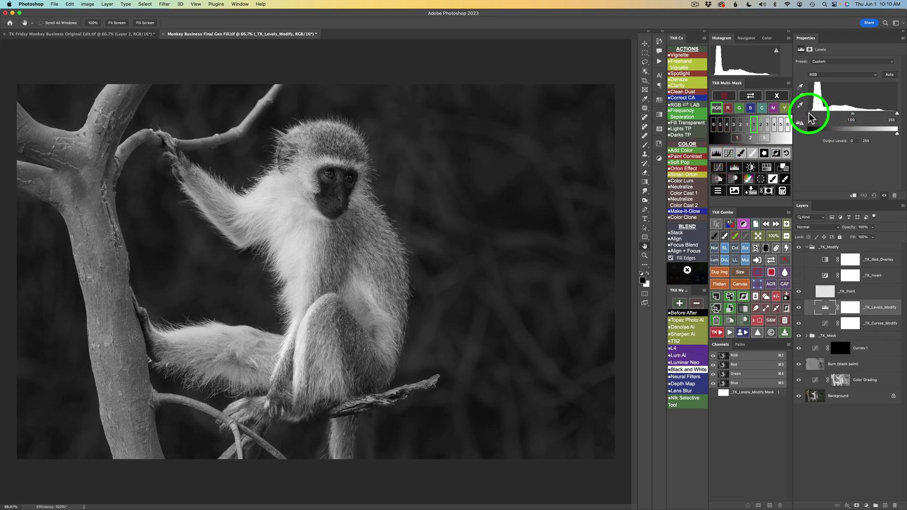
left_click_drag(811, 116, 818, 116)
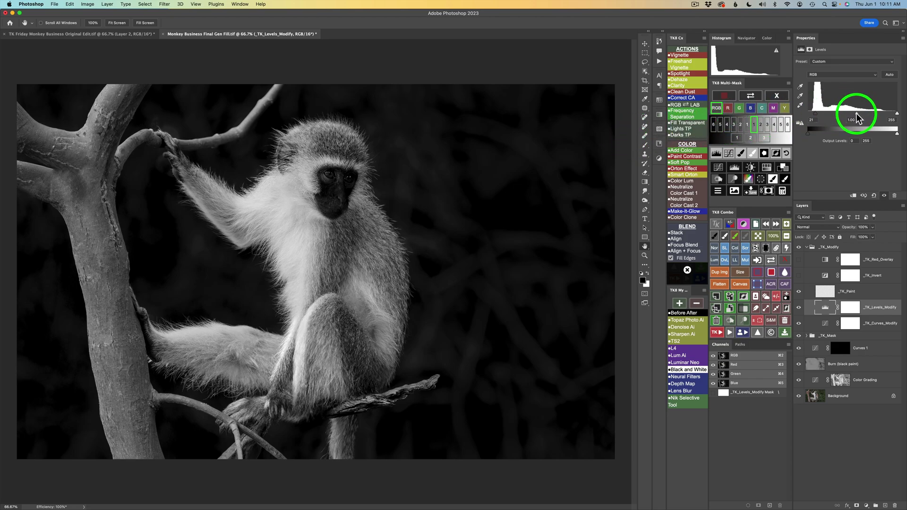
left_click_drag(858, 118, 851, 117)
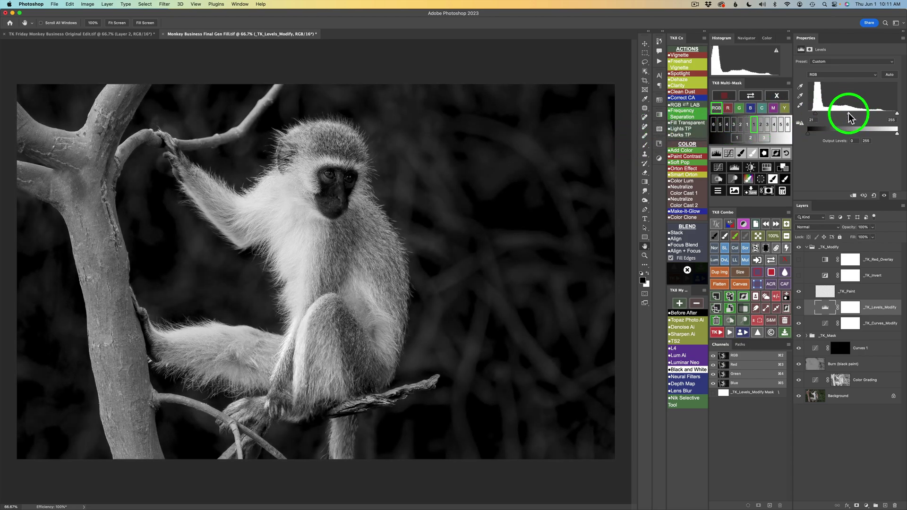
left_click_drag(816, 115, 819, 115)
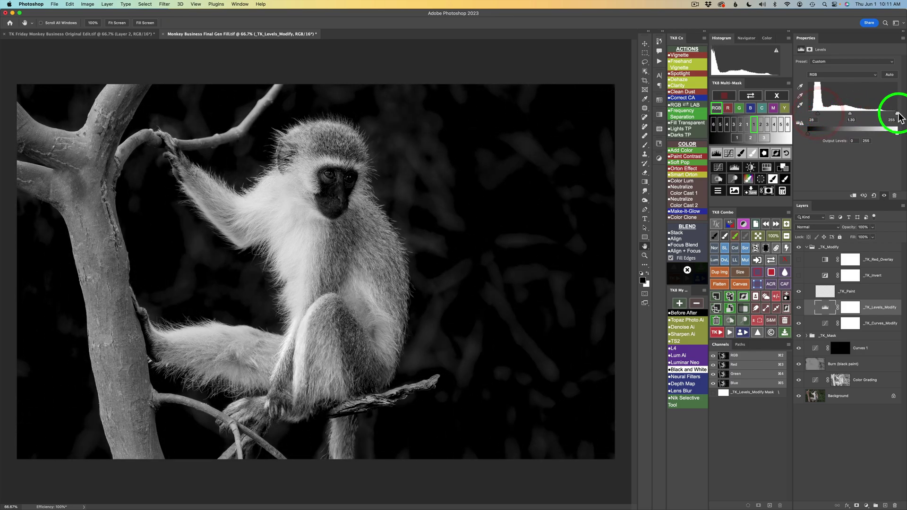
left_click_drag(898, 116, 877, 116)
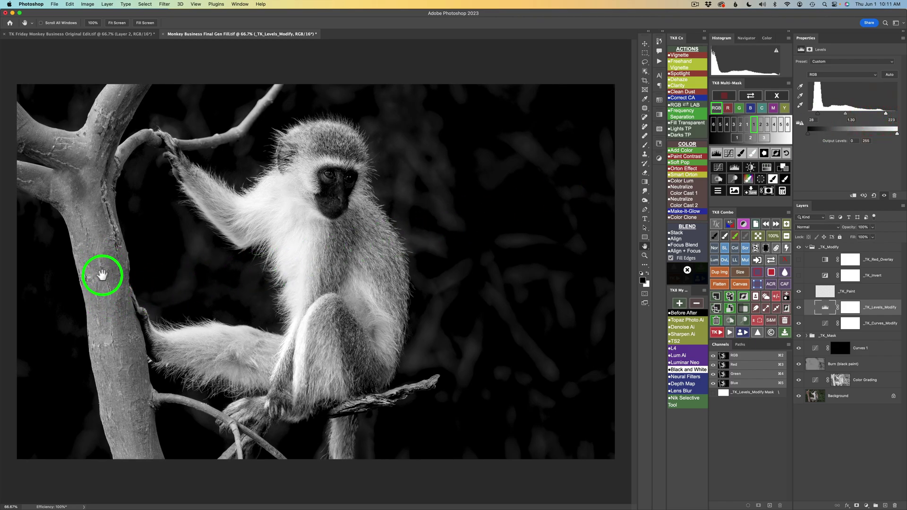
Step: Load the adjusted Lights 1 mask as a selection and paint white at 20% opacity on the Curves mask over the tree's upper trunk
left_click(785, 179)
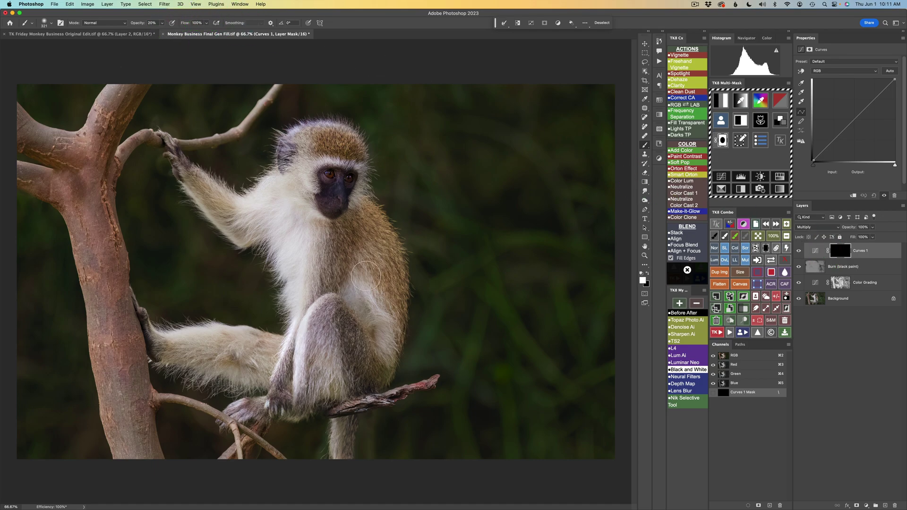
left_click_drag(113, 101, 113, 100)
left_click(110, 122)
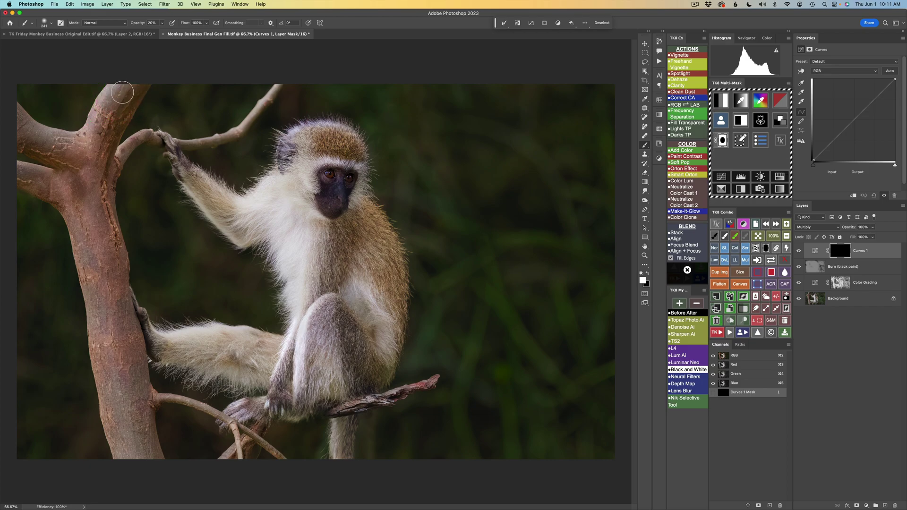
left_click(98, 135)
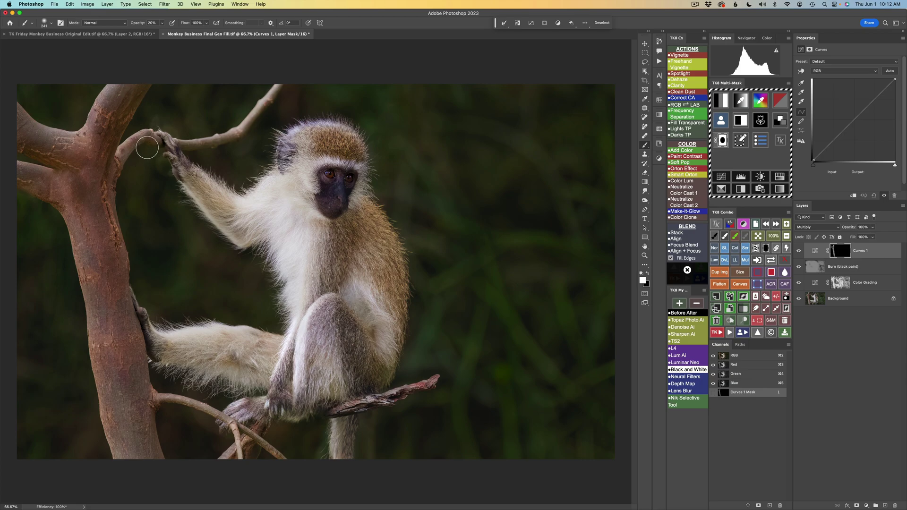
Step: Darken the thin upper branch, the lower branch by the feet and the monkey's perch by painting white with a smaller brush
mouse_move(144, 143)
left_mouse_down()
mouse_move(123, 146)
mouse_move(119, 161)
mouse_move(146, 136)
mouse_move(124, 157)
left_mouse_up()
mouse_move(229, 135)
left_mouse_down()
mouse_move(277, 85)
mouse_move(255, 98)
left_mouse_up()
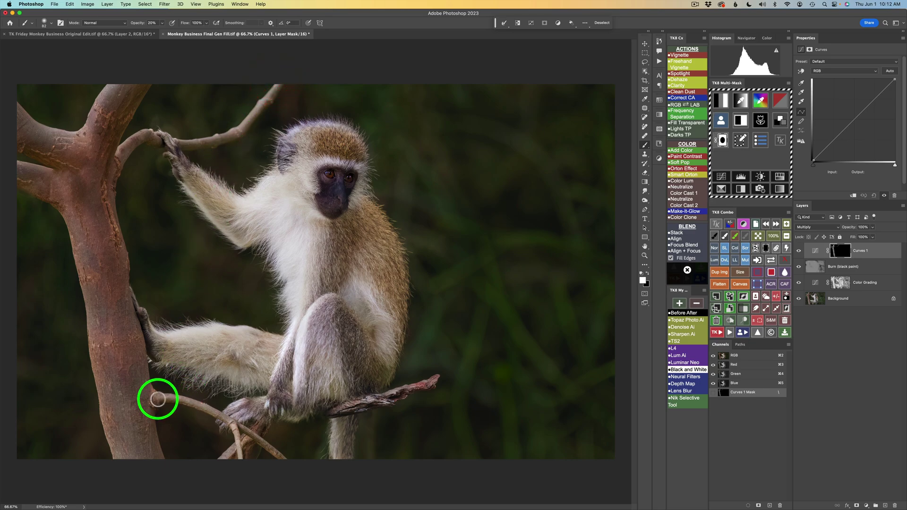
mouse_move(182, 399)
left_mouse_down()
mouse_move(205, 404)
mouse_move(188, 403)
mouse_move(229, 419)
mouse_move(242, 474)
mouse_move(244, 445)
mouse_move(223, 462)
mouse_move(250, 463)
mouse_move(260, 432)
mouse_move(256, 452)
mouse_move(262, 444)
mouse_move(284, 465)
left_mouse_up()
mouse_move(370, 407)
left_mouse_down()
mouse_move(426, 380)
mouse_move(324, 421)
mouse_move(334, 420)
left_mouse_up()
Step: Darken the tree further with a second pass of white strokes from the upper limbs down the trunk to its base
mouse_move(60, 116)
left_mouse_down()
mouse_move(84, 138)
mouse_move(126, 155)
mouse_move(76, 161)
mouse_move(87, 162)
mouse_move(89, 140)
mouse_move(71, 145)
mouse_move(88, 133)
mouse_move(62, 138)
left_mouse_up()
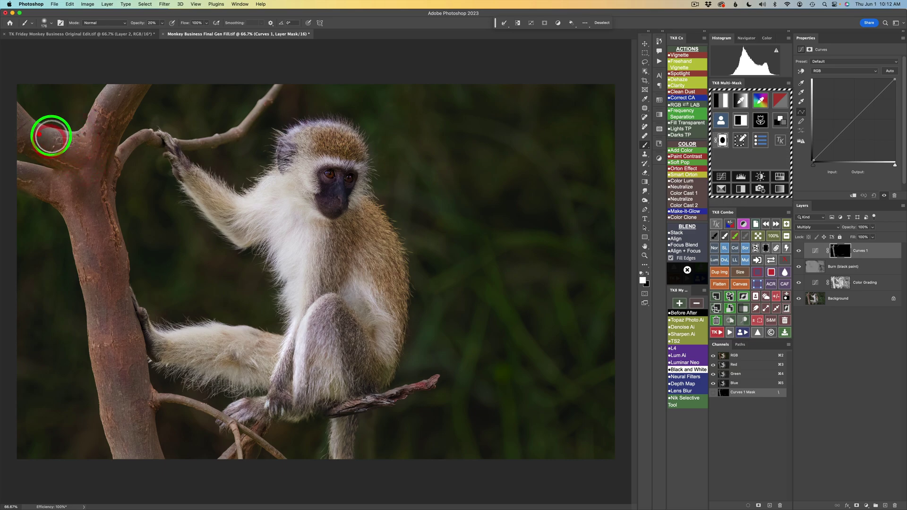
left_click(85, 137)
left_click(122, 78)
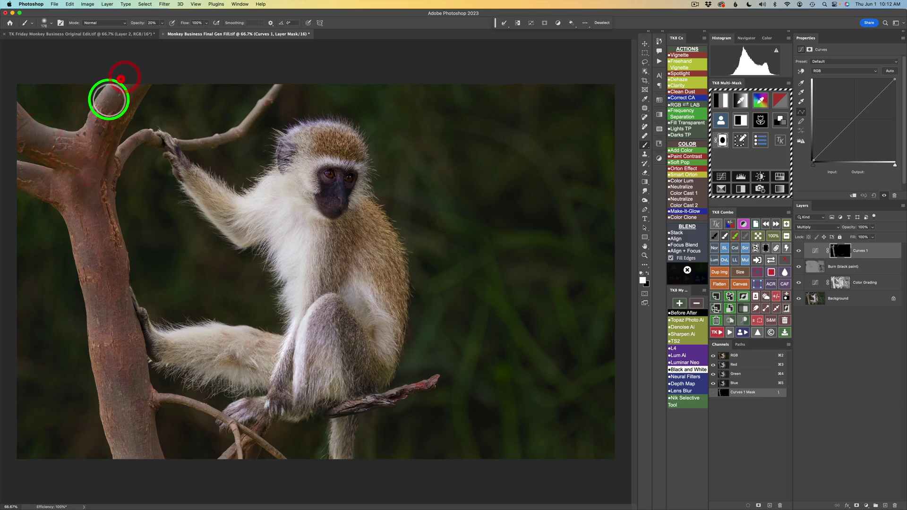
left_click(135, 67)
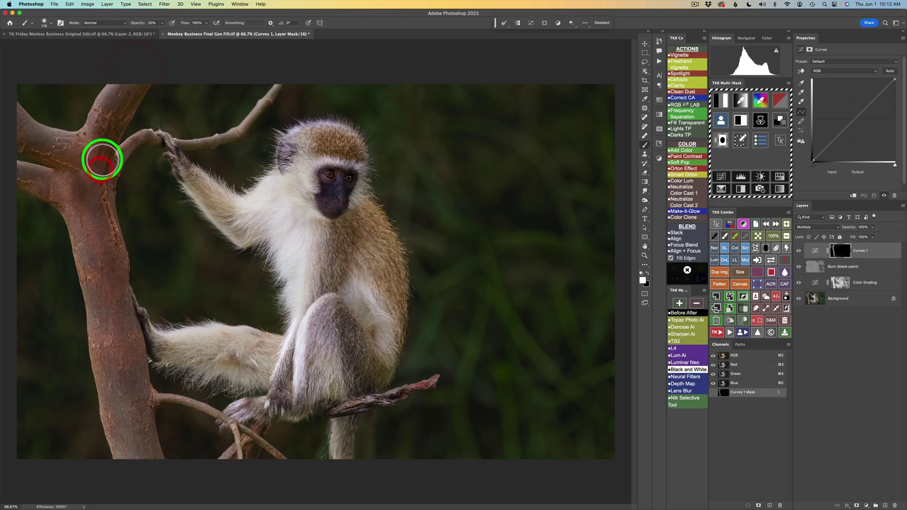
left_click(97, 189)
left_click(85, 232)
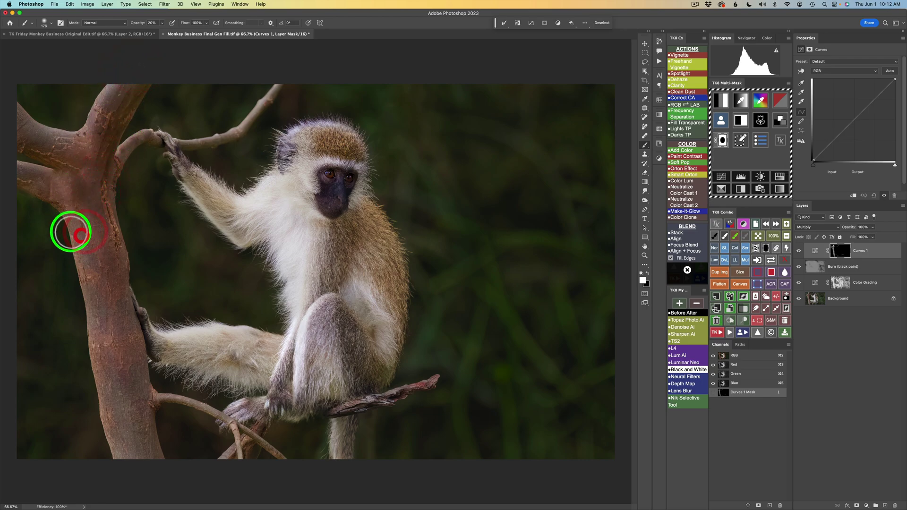
left_click(83, 268)
left_click(107, 354)
left_click(136, 395)
left_click(130, 455)
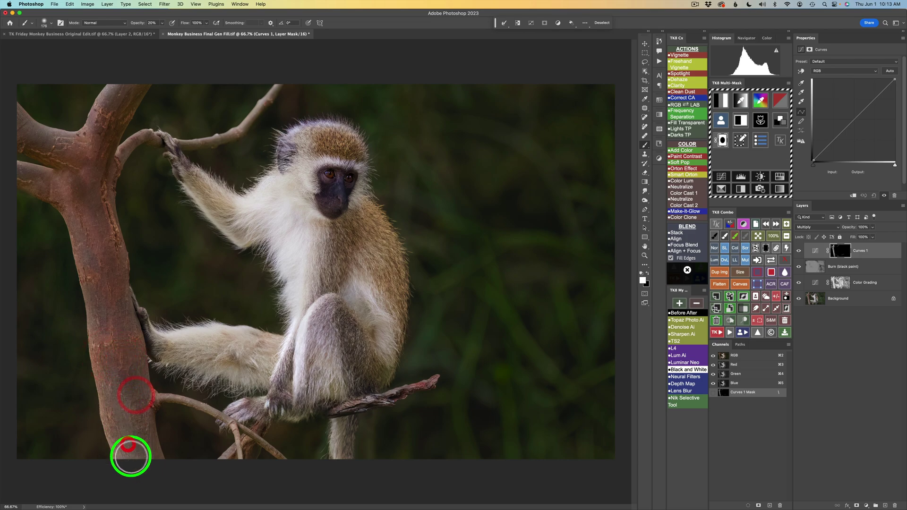
left_click(126, 473)
left_click(146, 470)
left_click(152, 457)
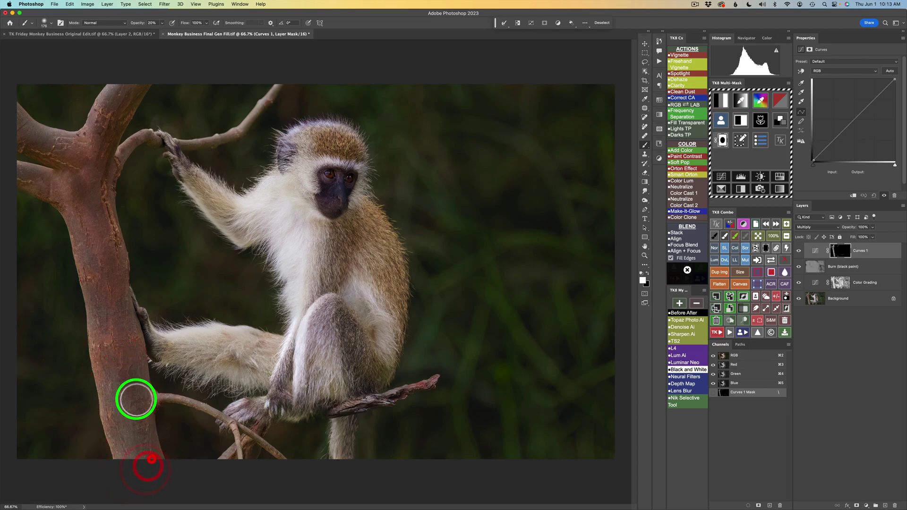
left_click(168, 468)
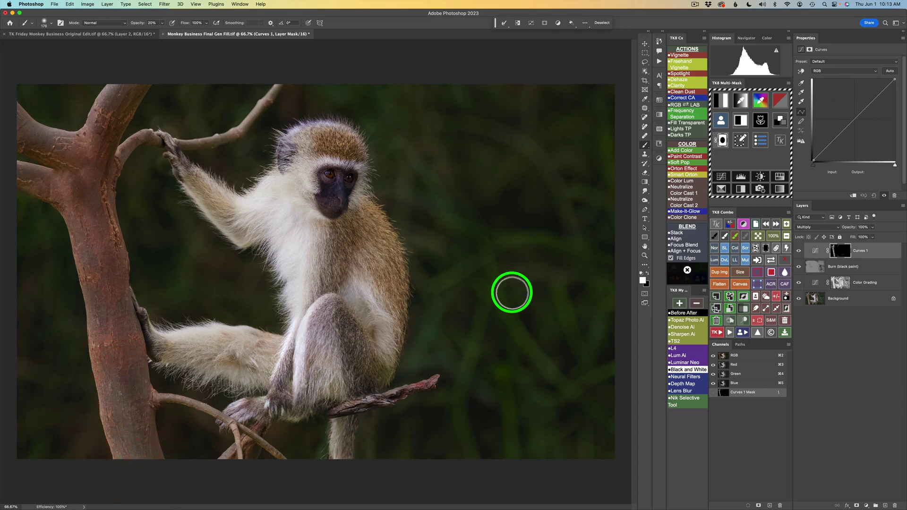
Step: Compare the photo with the Curves 1 layer hidden and shown
left_click(799, 251)
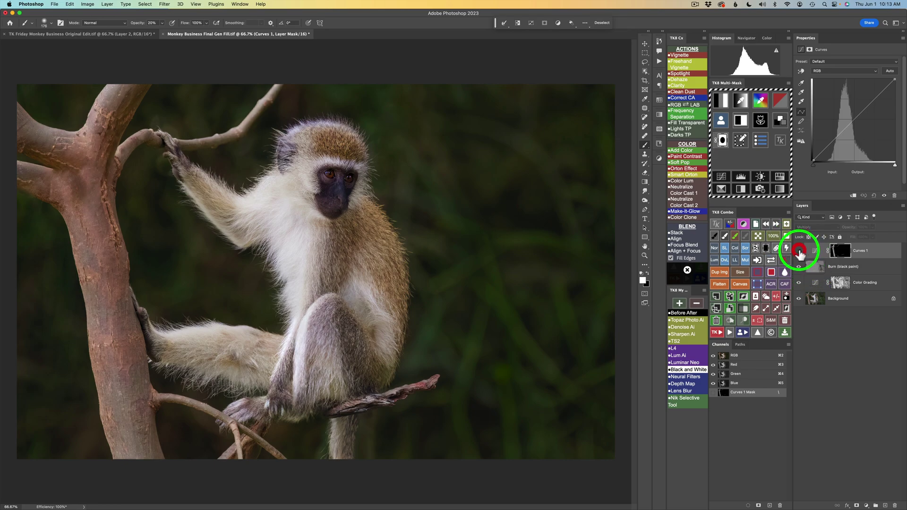
left_click(799, 251)
left_click(799, 251)
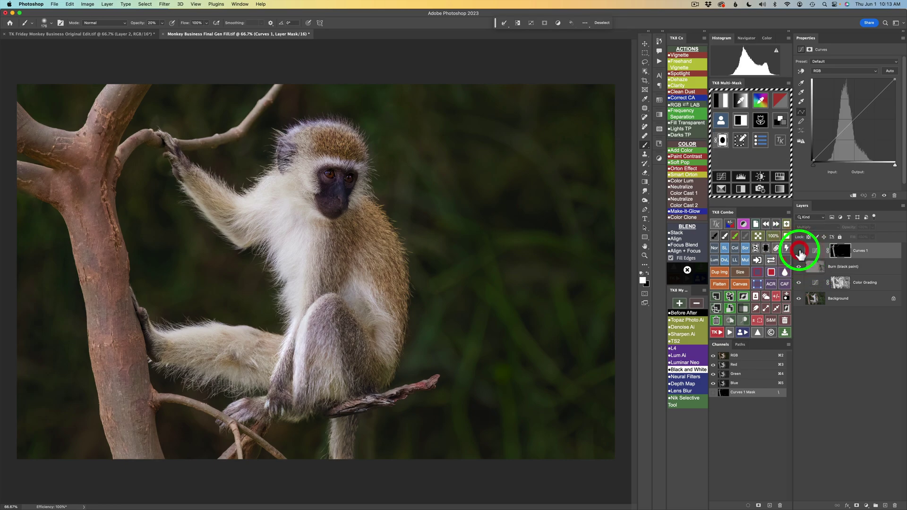
left_click(799, 251)
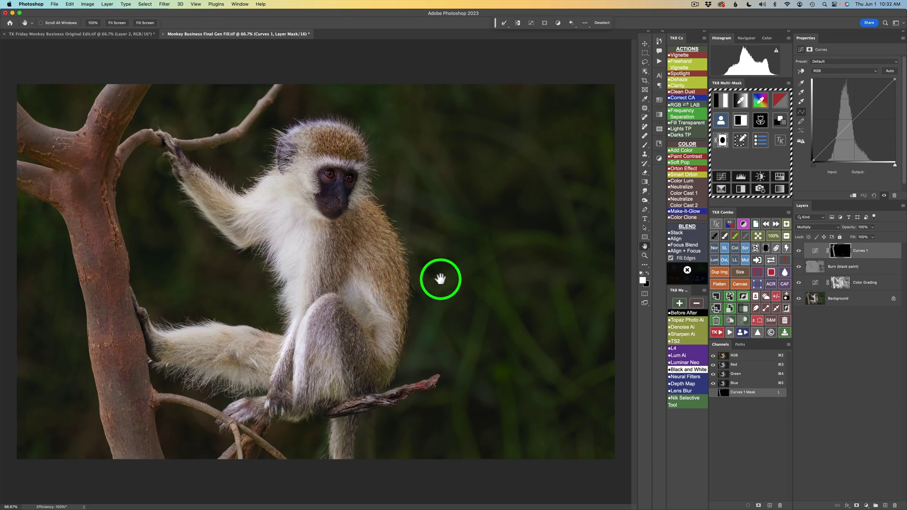
Step: Clear the selection and add a Paint Contrast layer, accepting 50% gray (#808080) as the foreground color
left_click(778, 298)
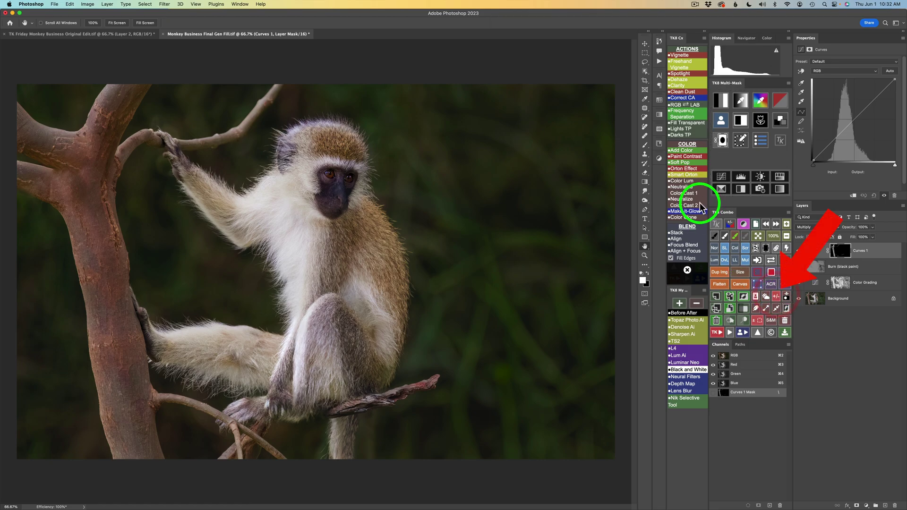
left_click(683, 156)
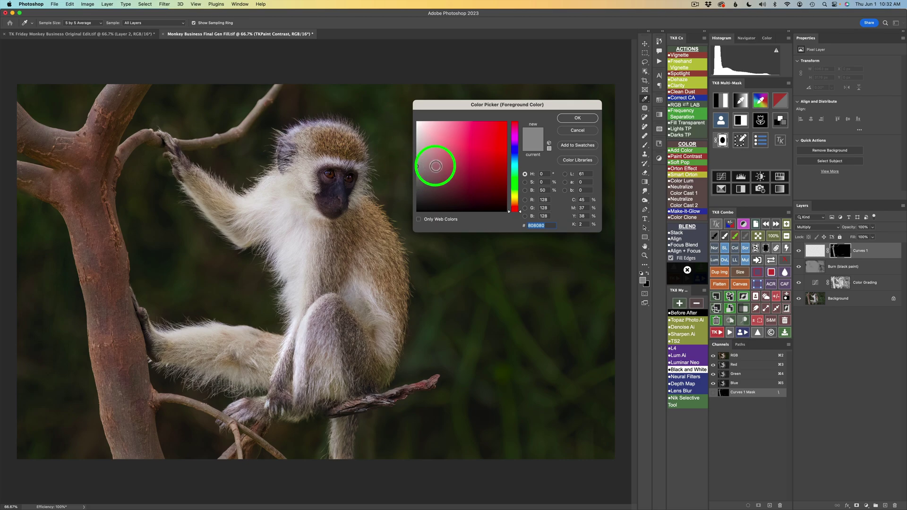
left_click(577, 118)
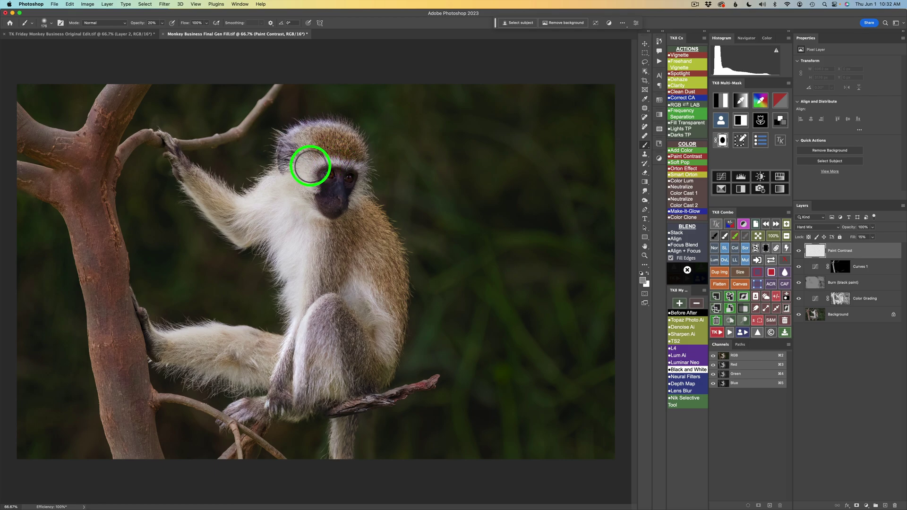
Step: Paint gray contrast at 20% opacity over the monkey's face, body, legs, tail and outstretched arm
left_click_drag(321, 167, 331, 160)
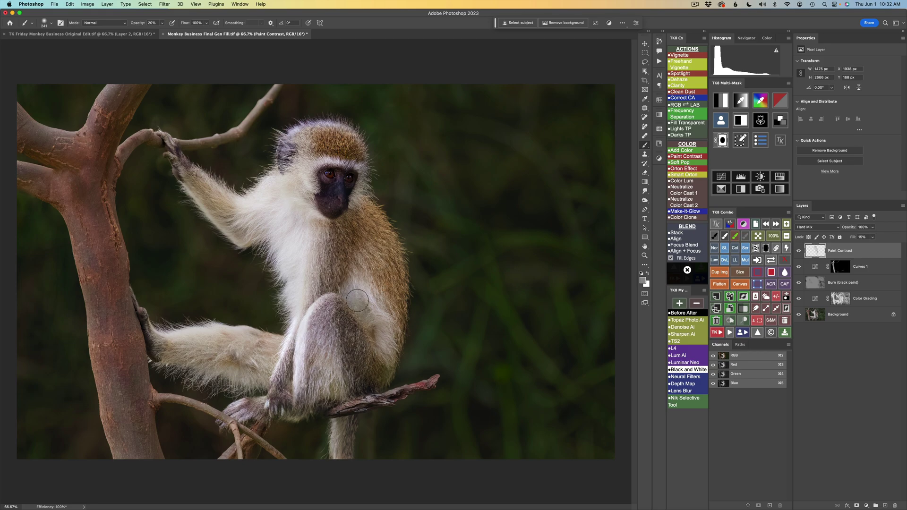
left_click(294, 391)
left_click(293, 344)
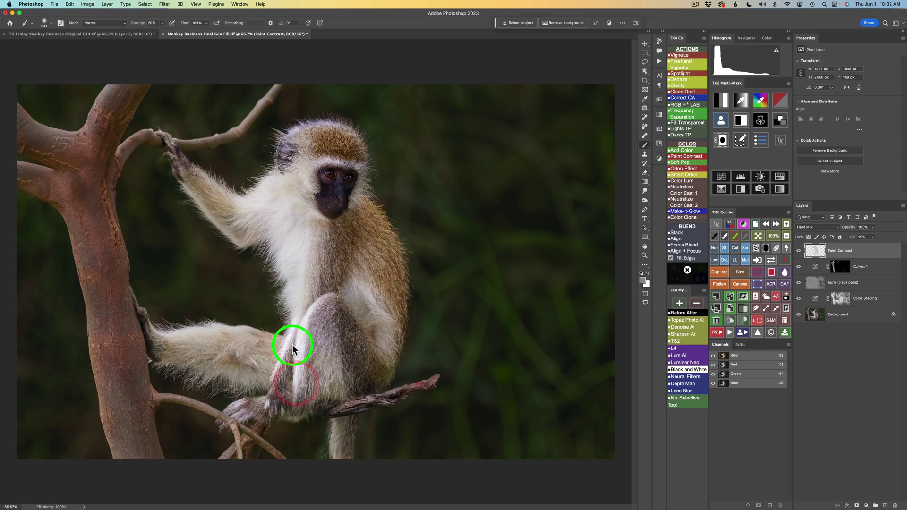
mouse_move(339, 470)
left_mouse_down()
mouse_move(344, 406)
mouse_move(381, 336)
mouse_move(392, 282)
left_mouse_up()
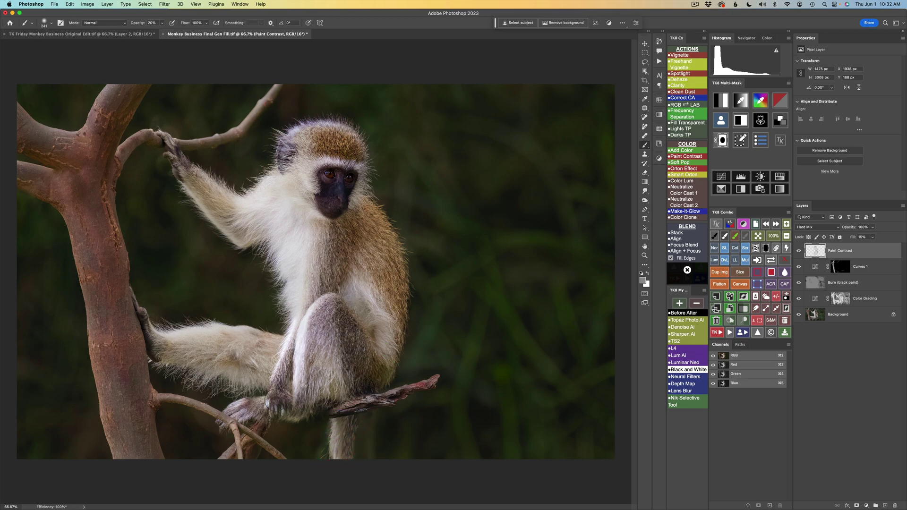
mouse_move(266, 400)
left_mouse_down()
mouse_move(207, 367)
mouse_move(260, 378)
mouse_move(183, 360)
mouse_move(227, 359)
mouse_move(168, 345)
mouse_move(276, 348)
mouse_move(172, 352)
left_mouse_up()
left_click_drag(196, 188, 165, 162)
left_click_drag(178, 357, 196, 355)
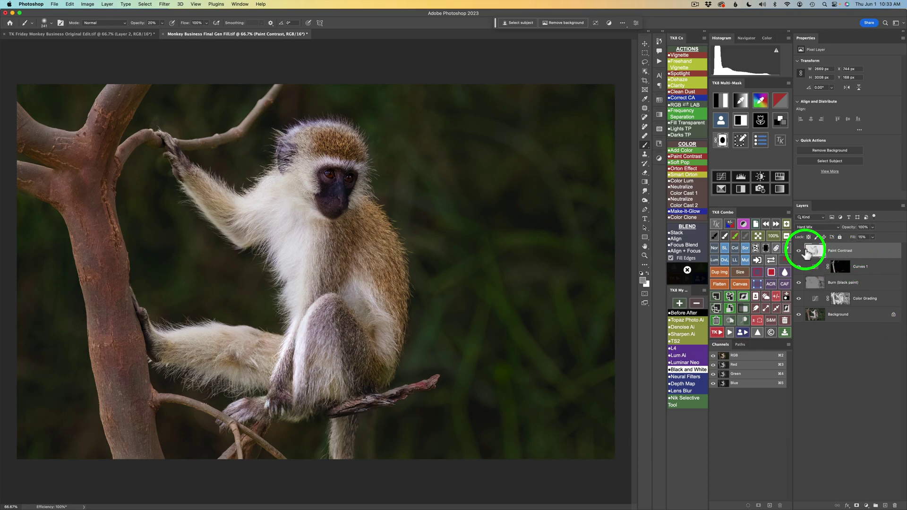
Step: Compare the monkey's contrast with the Paint Contrast layer hidden and shown
left_click(799, 252)
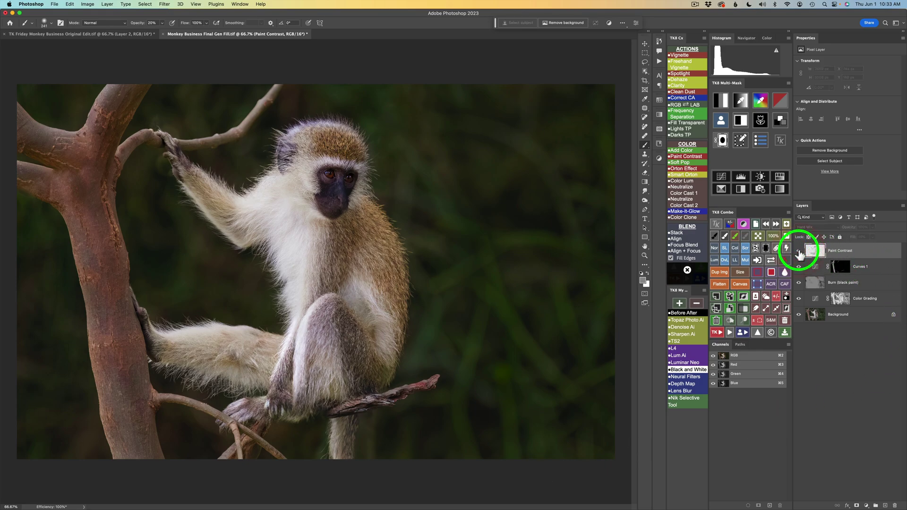
left_click(799, 252)
left_click(799, 251)
left_click(799, 252)
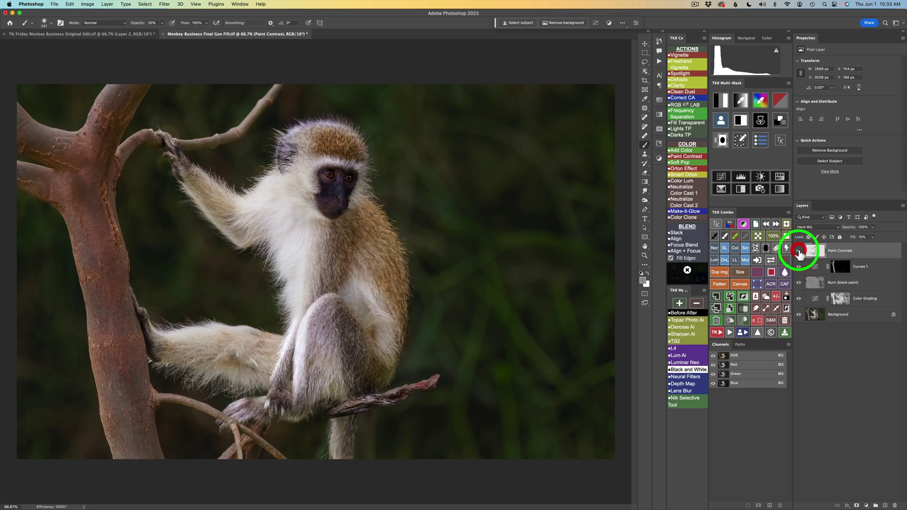
Step: Deepen the contrast on the monkey's head, chest, back and legs with black paint at 20% opacity, then compare with the layer hidden
left_click(715, 236)
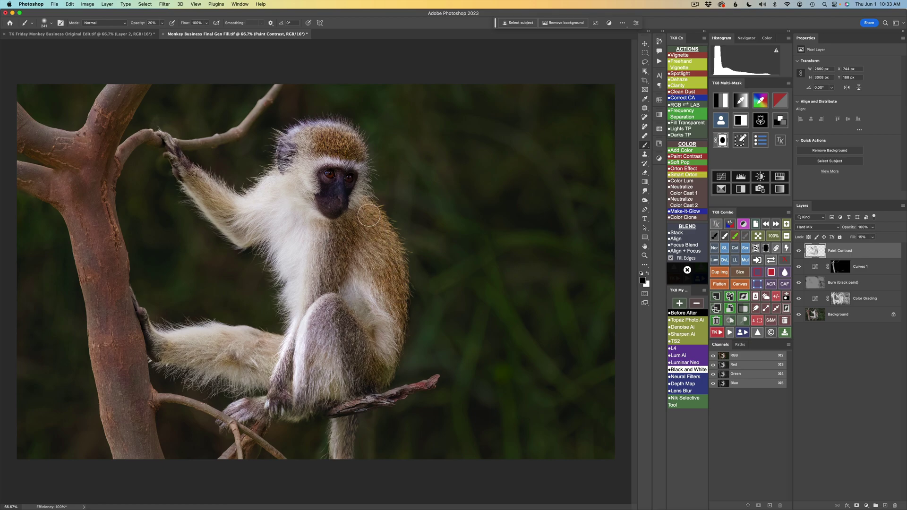
mouse_move(332, 129)
left_mouse_down()
mouse_move(321, 146)
mouse_move(300, 143)
mouse_move(277, 161)
mouse_move(295, 144)
mouse_move(284, 185)
mouse_move(310, 203)
mouse_move(329, 192)
mouse_move(328, 221)
mouse_move(340, 166)
mouse_move(329, 226)
left_mouse_up()
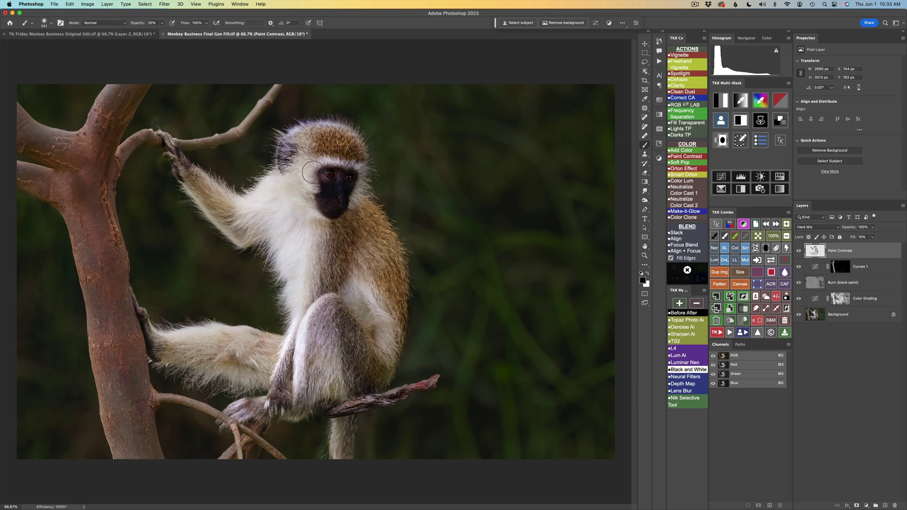
mouse_move(357, 324)
left_mouse_down()
mouse_move(368, 384)
mouse_move(345, 315)
mouse_move(380, 383)
mouse_move(386, 292)
left_mouse_up()
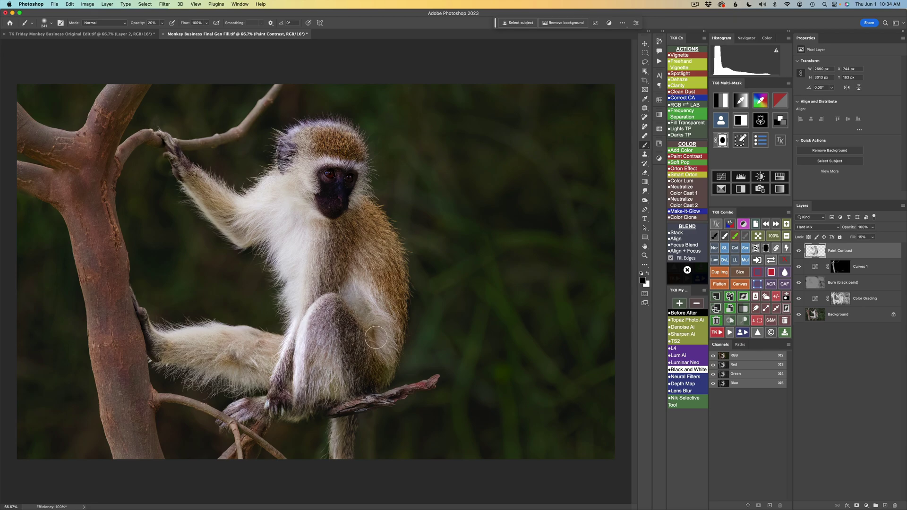
mouse_move(385, 307)
left_mouse_down()
mouse_move(359, 222)
mouse_move(378, 257)
mouse_move(308, 170)
mouse_move(311, 241)
left_mouse_up()
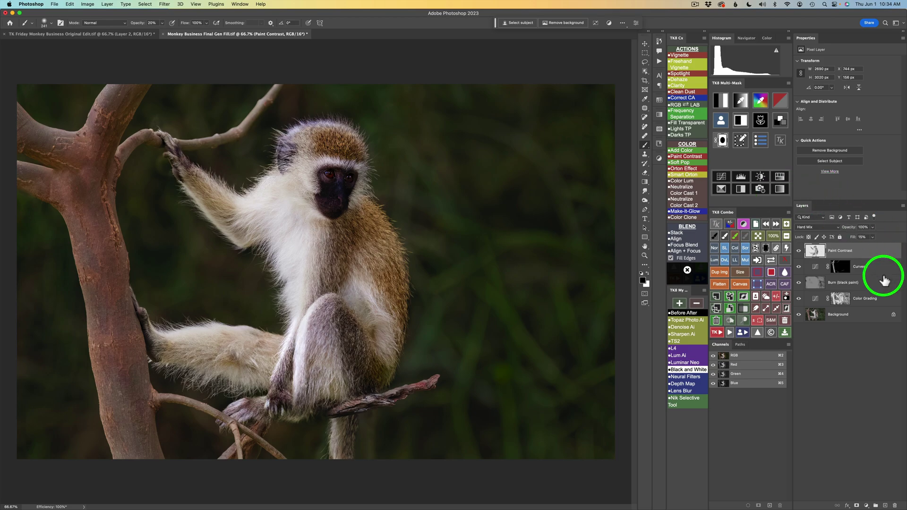
left_click(800, 252)
left_click(799, 252)
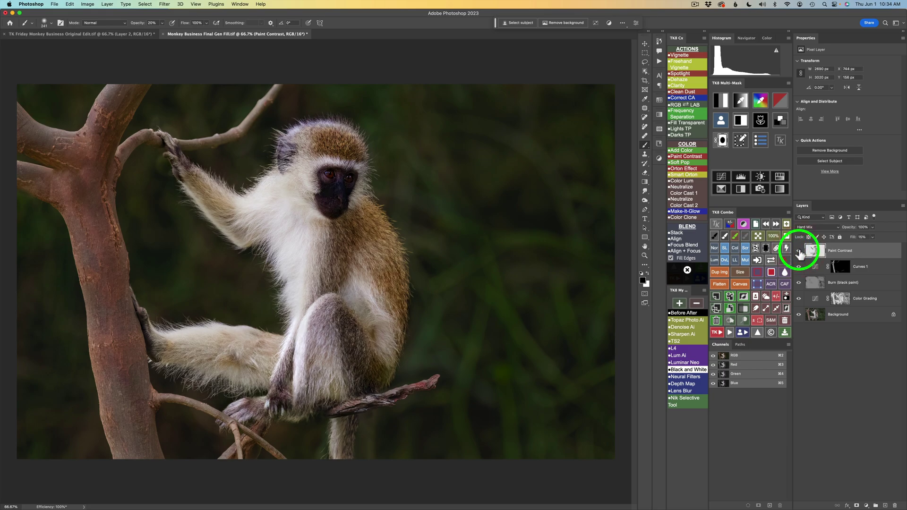
Step: Soften the contrast paint on the monkey's dark face with a 10% opacity Eraser, then compare with the layer hidden
left_click(375, 211)
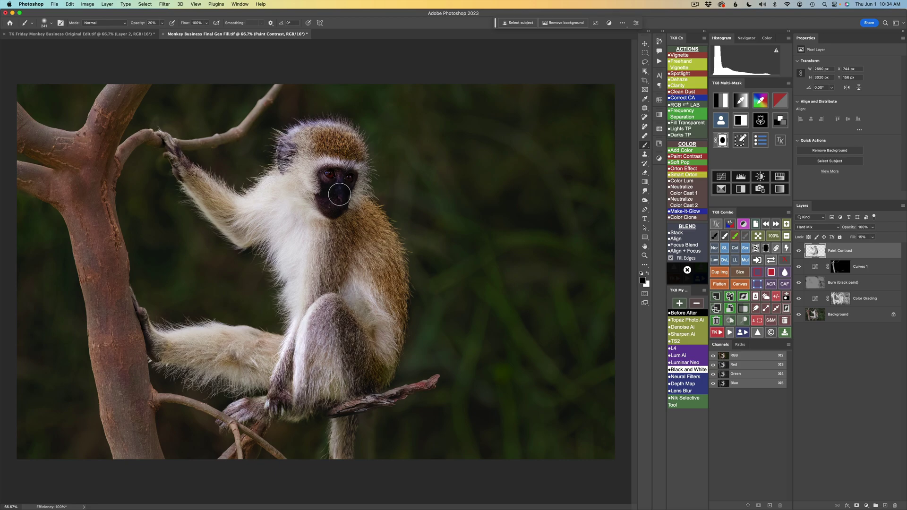
key("e")
mouse_move(339, 194)
left_mouse_down()
mouse_move(315, 191)
mouse_move(342, 194)
mouse_move(337, 201)
mouse_move(344, 192)
mouse_move(318, 190)
mouse_move(346, 192)
mouse_move(334, 214)
mouse_move(323, 212)
mouse_move(339, 172)
mouse_move(329, 221)
mouse_move(329, 189)
mouse_move(334, 200)
mouse_move(310, 191)
mouse_move(338, 217)
left_mouse_up()
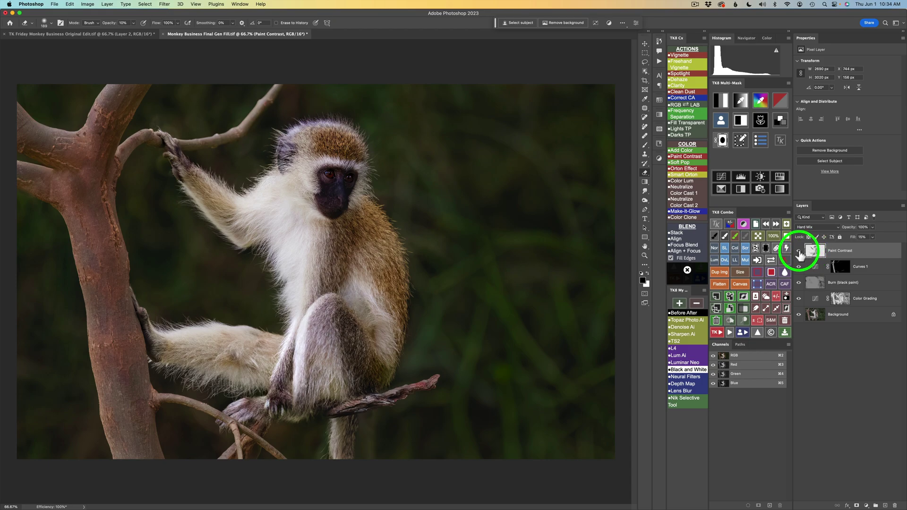
left_click(799, 254)
left_click(800, 255)
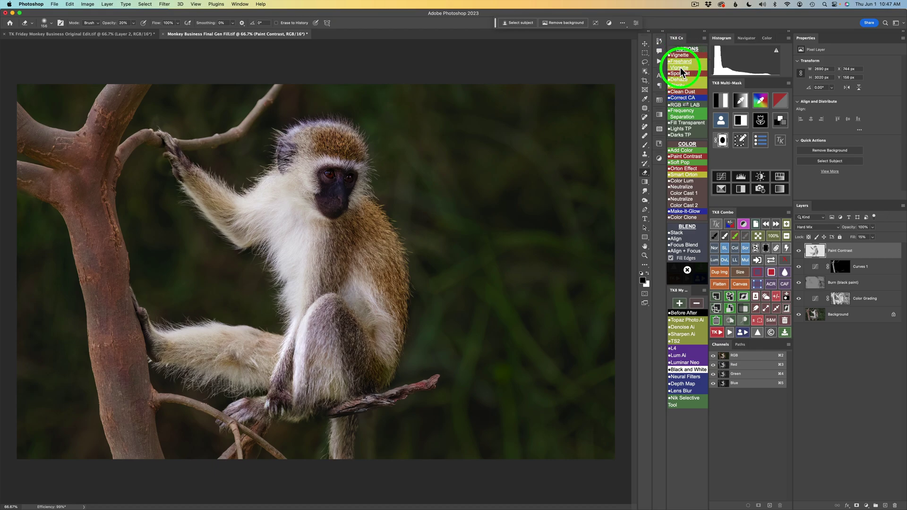
Step: Add a Clarity layer with a 10.0-pixel High Pass radius, hide it with a black mask and ready a white brush
left_click(681, 85)
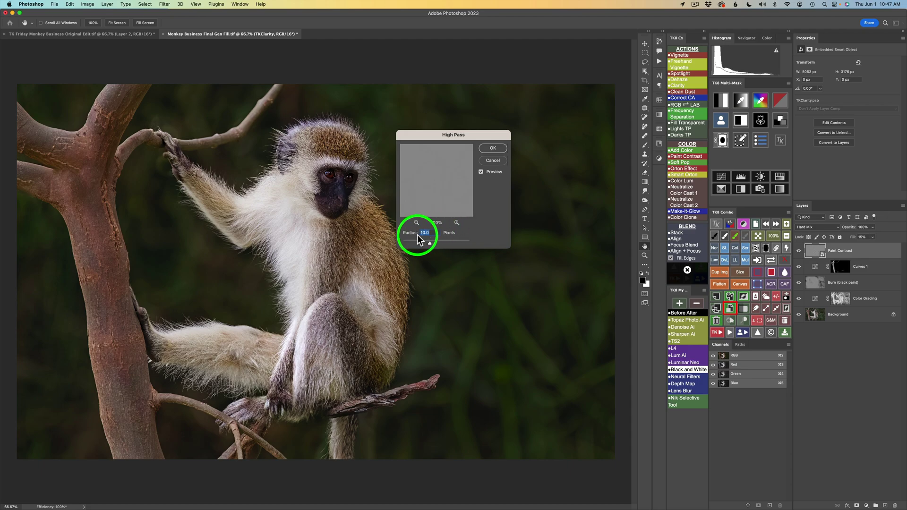
left_click(491, 149)
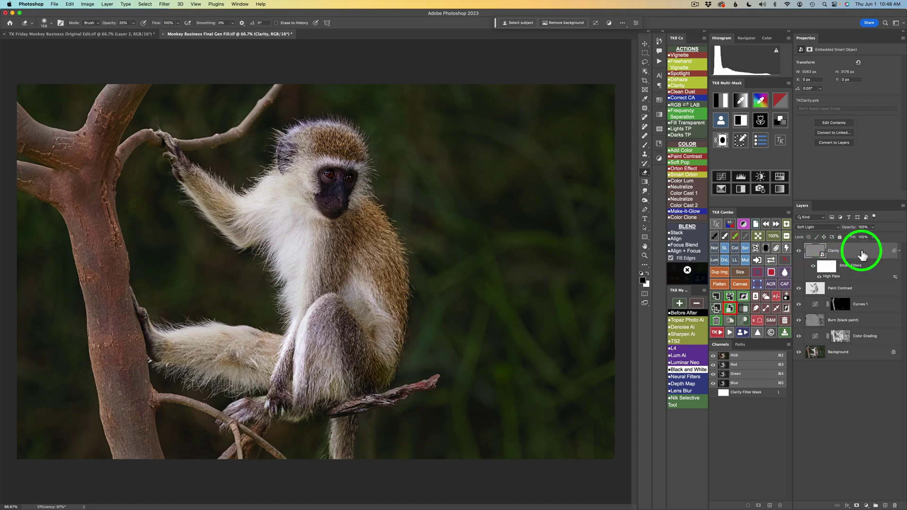
left_click(767, 246)
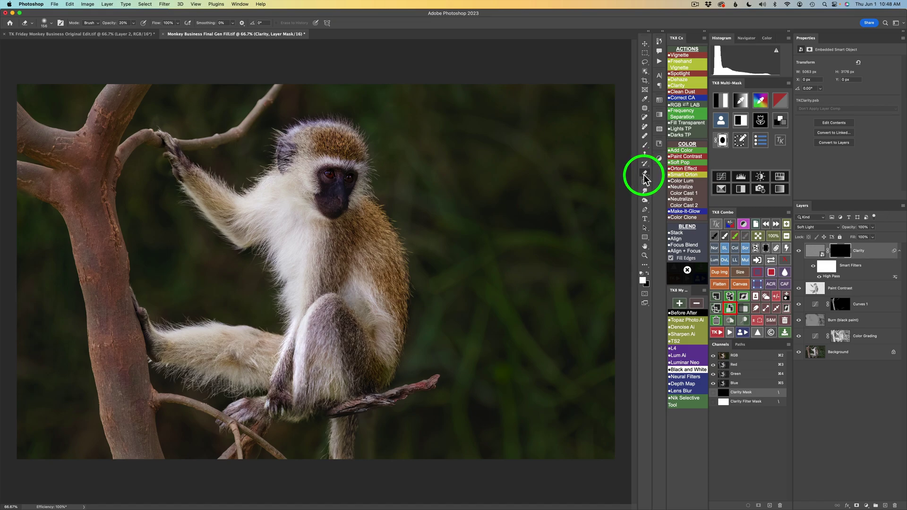
left_click(726, 236)
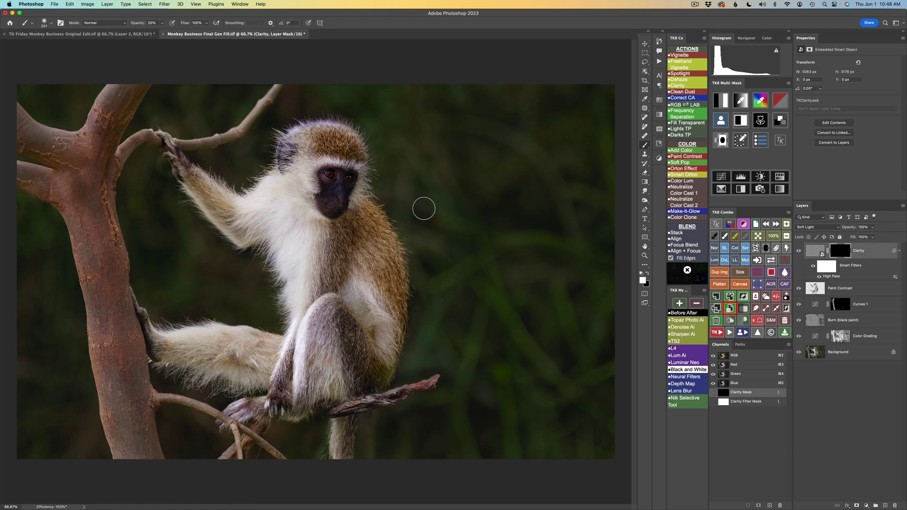
Step: Reveal clarity on the monkey's fur and limbs with white mask paint at 20% opacity, then compare with the Clarity layer hidden
mouse_move(288, 204)
left_mouse_down()
mouse_move(302, 207)
mouse_move(323, 238)
mouse_move(279, 181)
mouse_move(288, 181)
mouse_move(272, 220)
mouse_move(224, 205)
left_mouse_up()
mouse_move(271, 363)
left_mouse_down()
mouse_move(242, 364)
mouse_move(213, 407)
mouse_move(160, 400)
mouse_move(217, 415)
mouse_move(238, 451)
mouse_move(231, 427)
mouse_move(233, 450)
mouse_move(245, 432)
mouse_move(286, 457)
mouse_move(278, 403)
mouse_move(230, 419)
mouse_move(227, 406)
mouse_move(250, 404)
mouse_move(221, 405)
mouse_move(308, 384)
mouse_move(400, 392)
mouse_move(344, 407)
mouse_move(407, 390)
mouse_move(347, 405)
left_mouse_up()
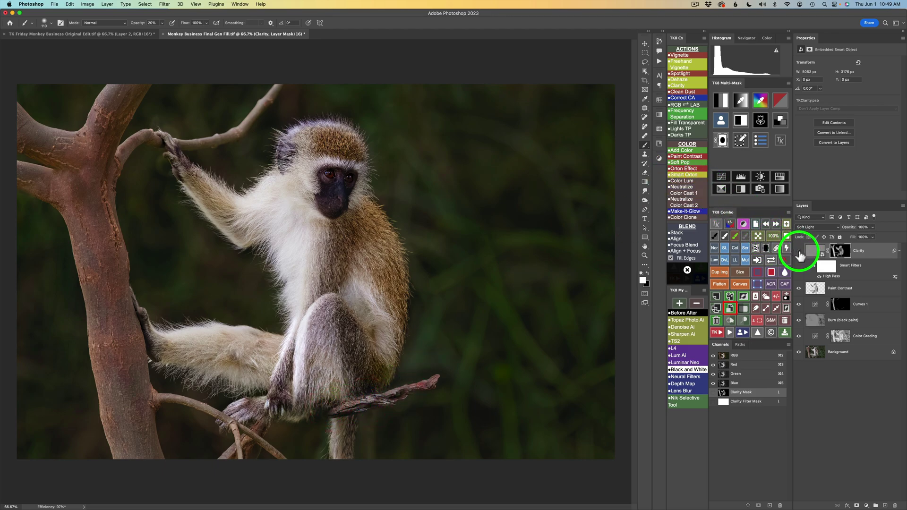
left_click(800, 255)
left_click(800, 256)
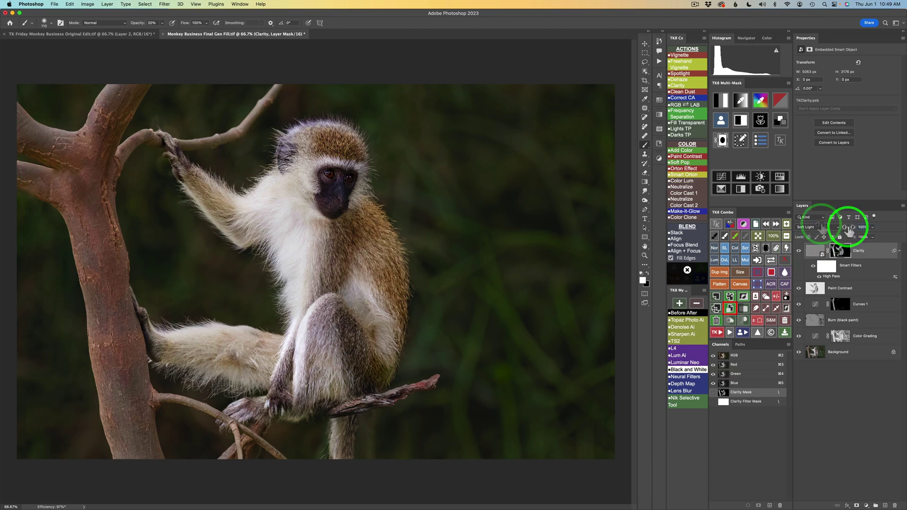
left_click_drag(847, 228, 520, 223)
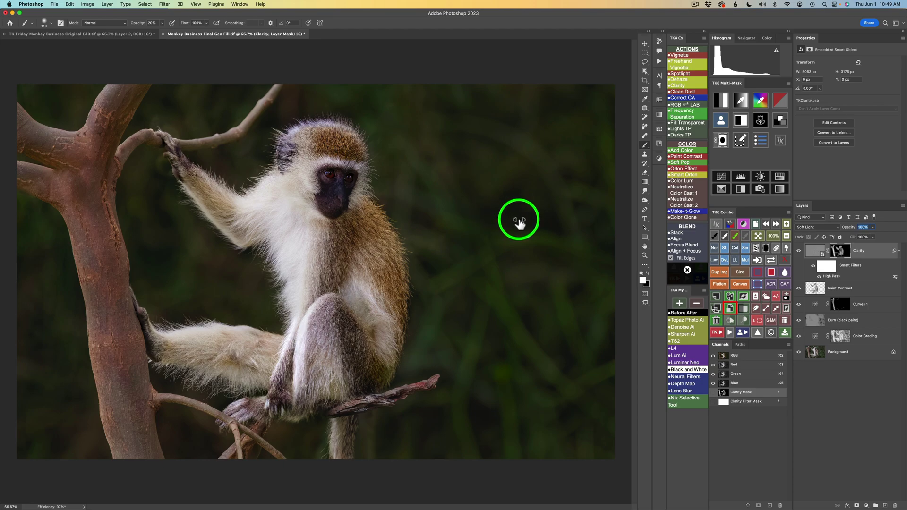
left_click(799, 253)
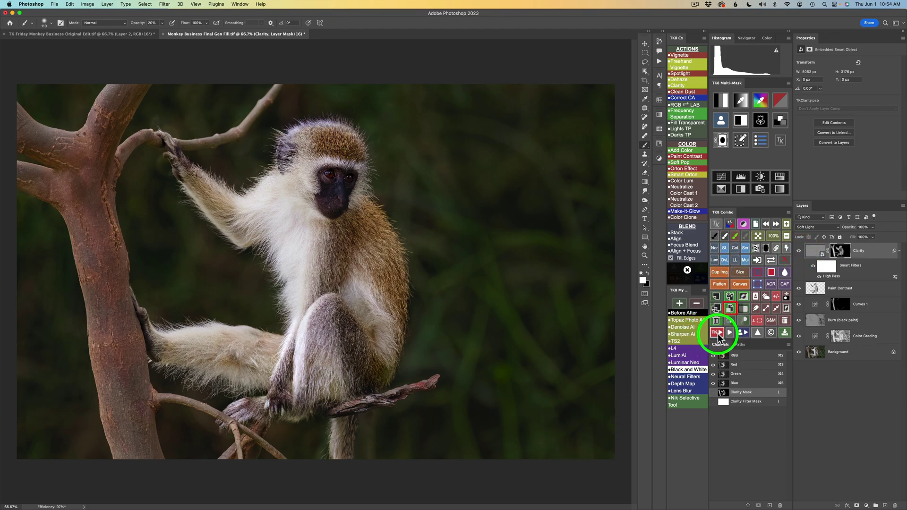
left_click(717, 333)
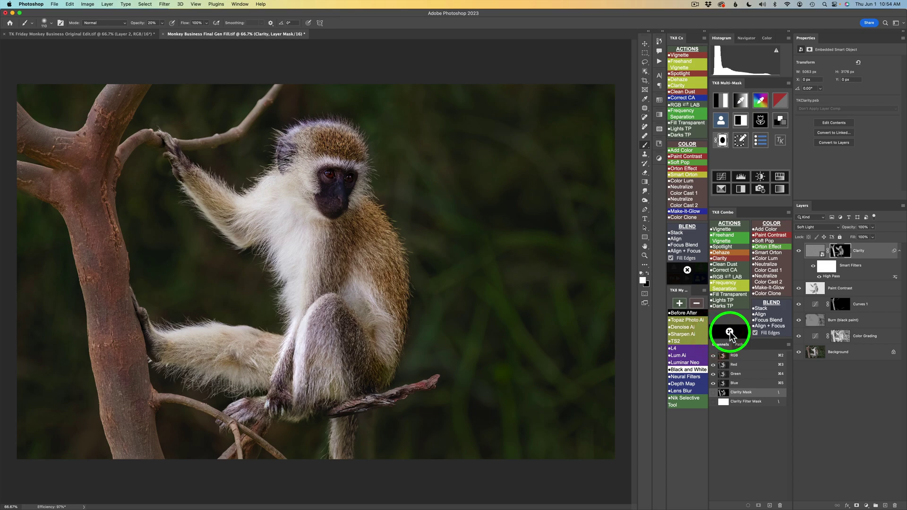
left_click(730, 332)
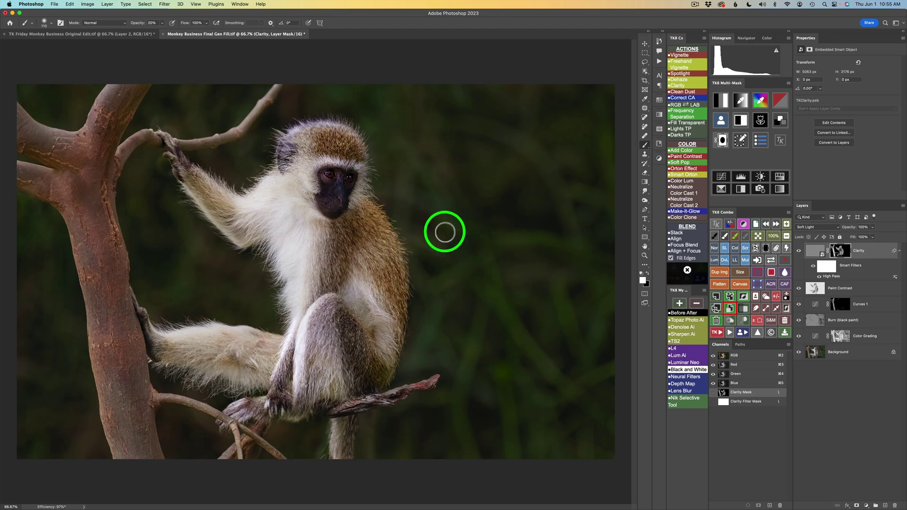
Step: Lasso a loose outline around the monkey and apply a Freehand Vignette with a 374.5-pixel Gaussian Blur
key("l")
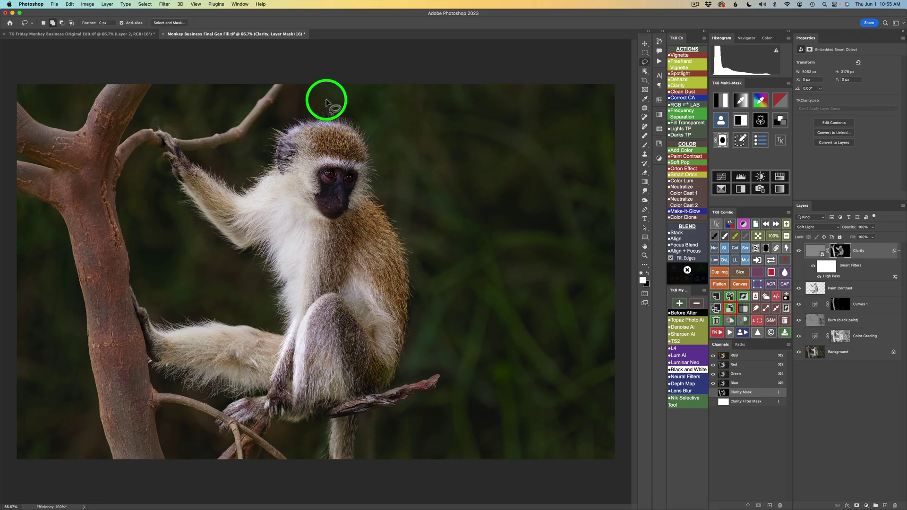
mouse_move(326, 100)
left_mouse_down()
mouse_move(269, 108)
mouse_move(244, 131)
mouse_move(188, 106)
mouse_move(139, 118)
mouse_move(128, 166)
mouse_move(193, 245)
mouse_move(127, 316)
mouse_move(126, 367)
mouse_move(175, 443)
mouse_move(228, 463)
mouse_move(321, 472)
mouse_move(420, 450)
mouse_move(493, 390)
mouse_move(444, 272)
mouse_move(452, 198)
mouse_move(426, 135)
mouse_move(315, 99)
left_mouse_up()
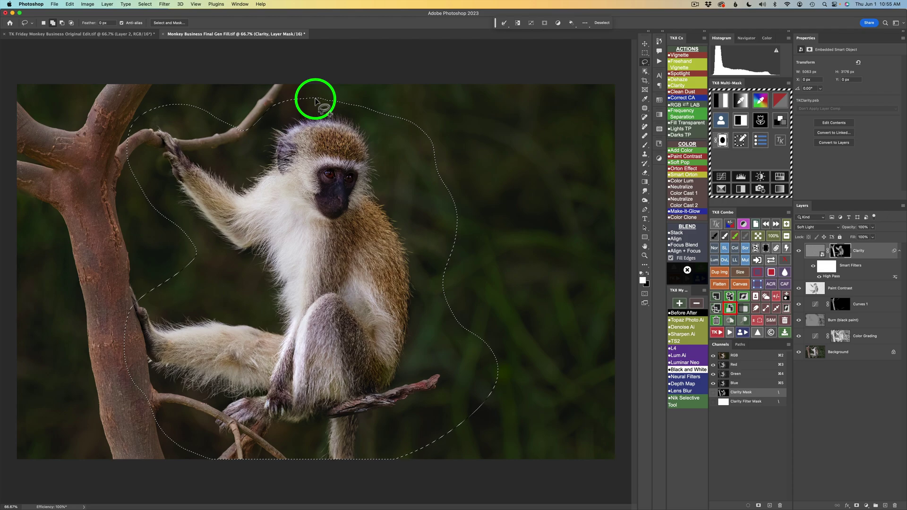
left_click(685, 66)
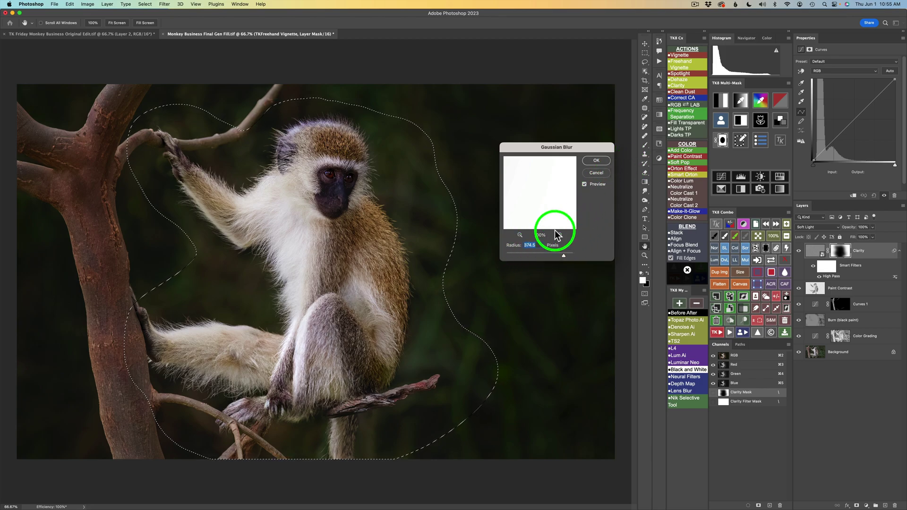
left_click(597, 161)
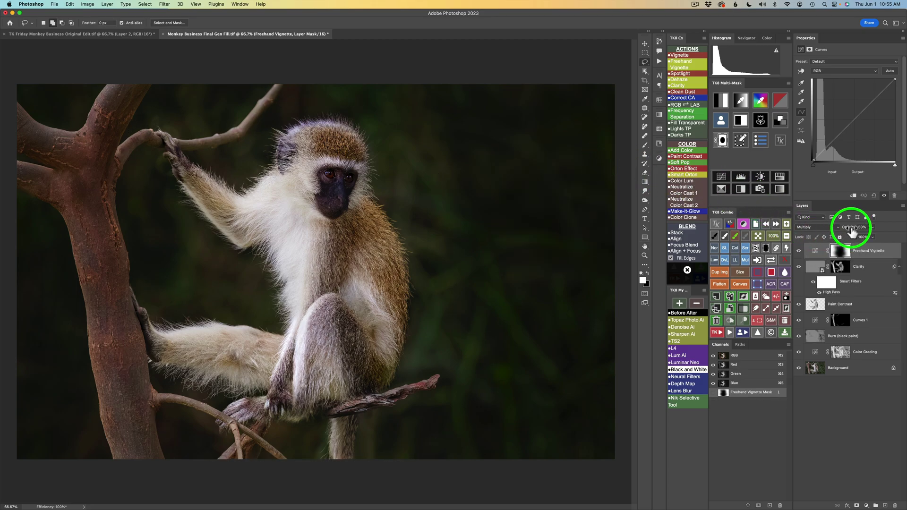
Step: Lower the Freehand Vignette layer's opacity to 20%, then compare the image with the layer hidden and shown
mouse_move(852, 231)
left_mouse_down()
mouse_move(678, 214)
mouse_move(701, 239)
left_mouse_up()
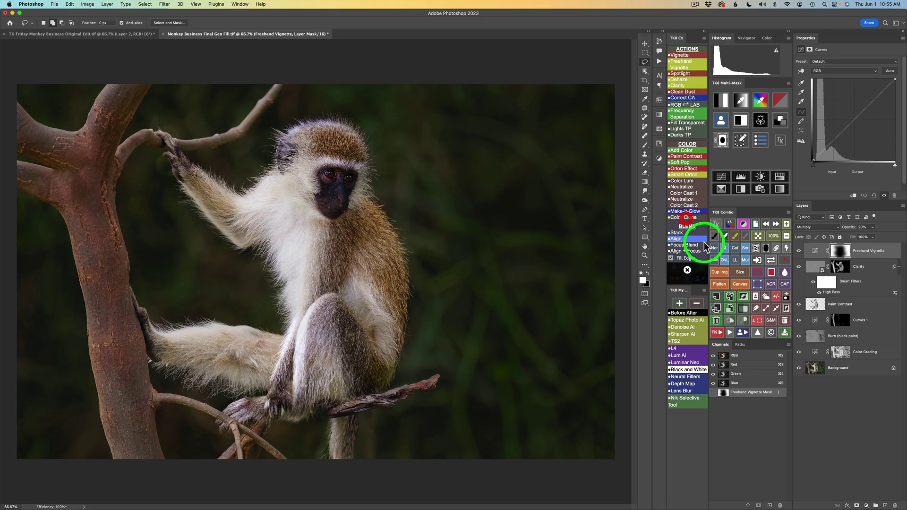
left_click(798, 252)
left_click(799, 253)
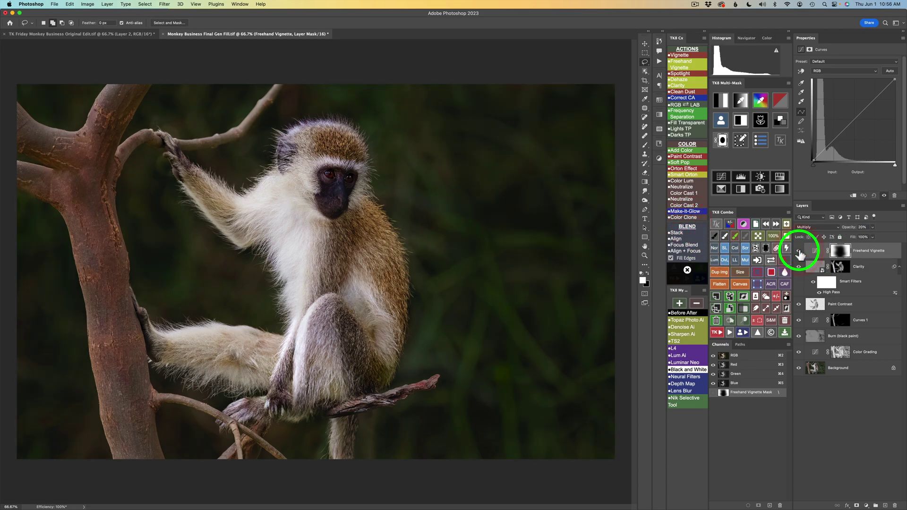
left_click(799, 253)
left_click(798, 253)
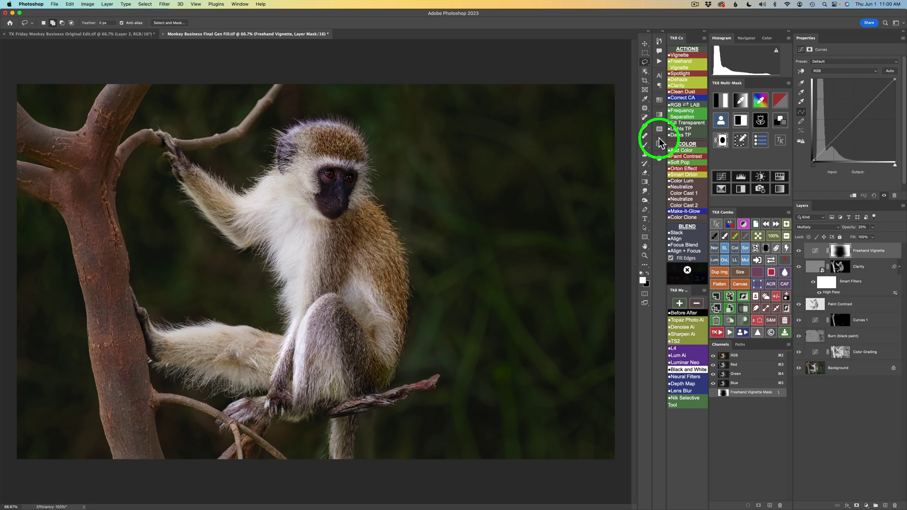
Step: Add a standard Vignette with a 374.5-pixel Gaussian Blur at 19% layer opacity, then compare with it hidden
left_click(685, 55)
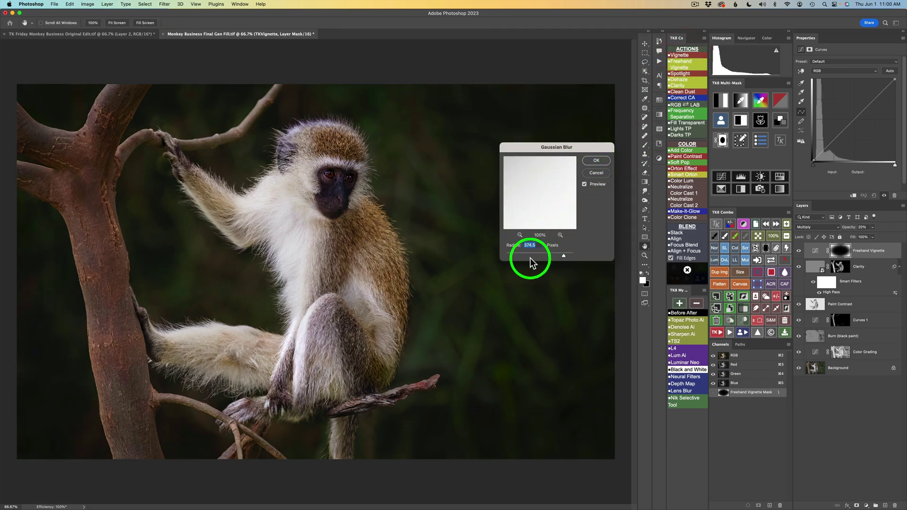
left_click(599, 160)
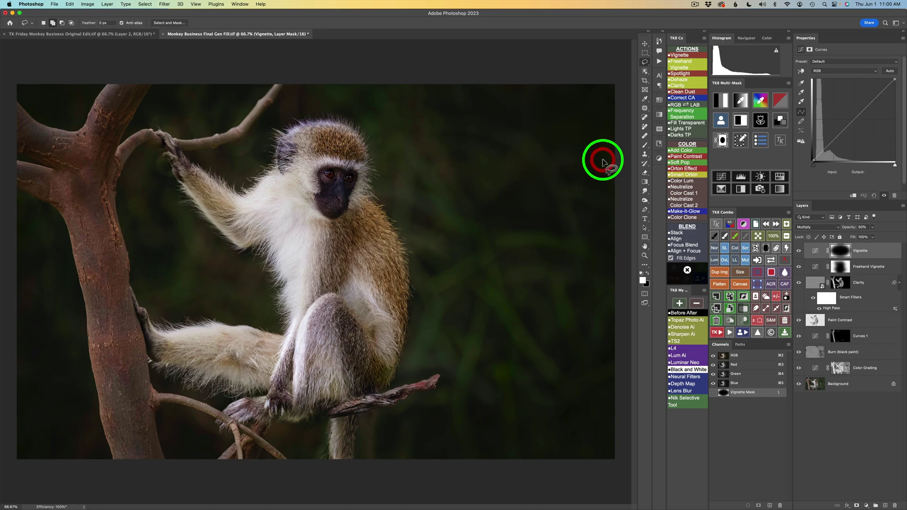
left_click_drag(850, 230, 696, 220)
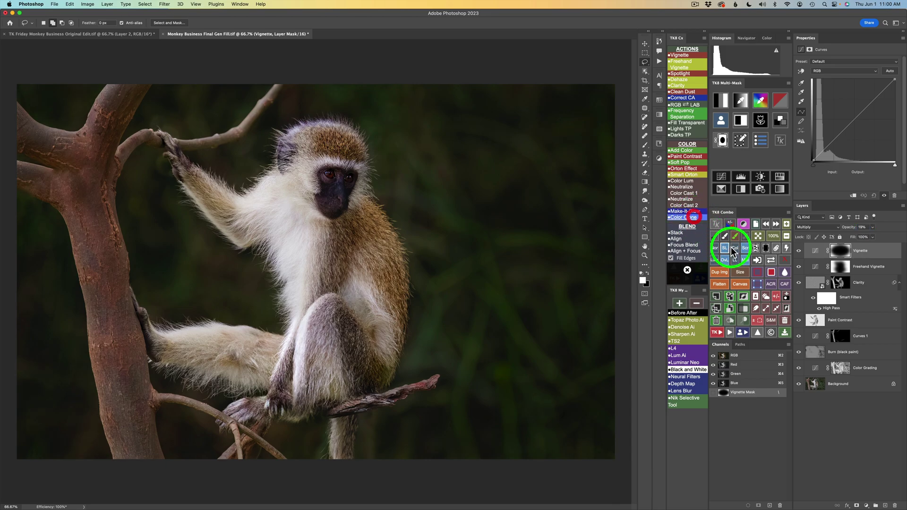
left_click(799, 251)
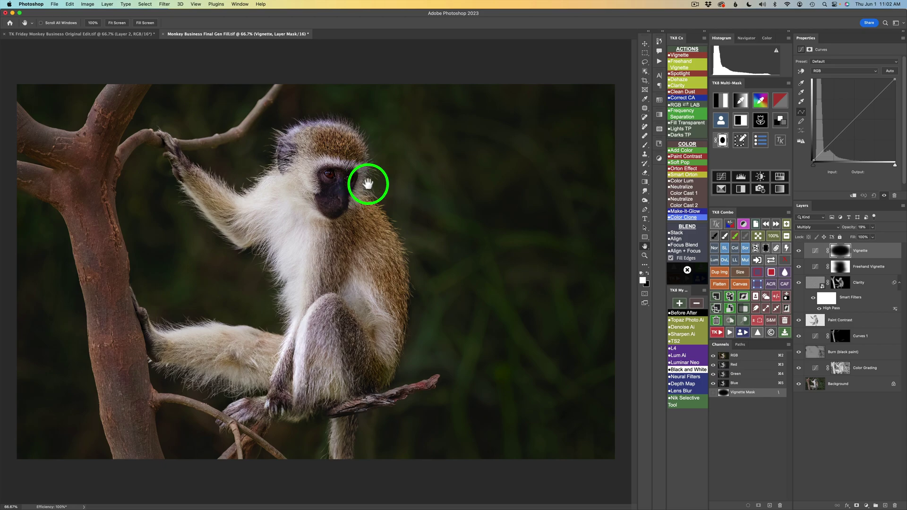
Step: Add a Curves adjustment layer with a black mask and set its blending mode to Screen
left_click(724, 178)
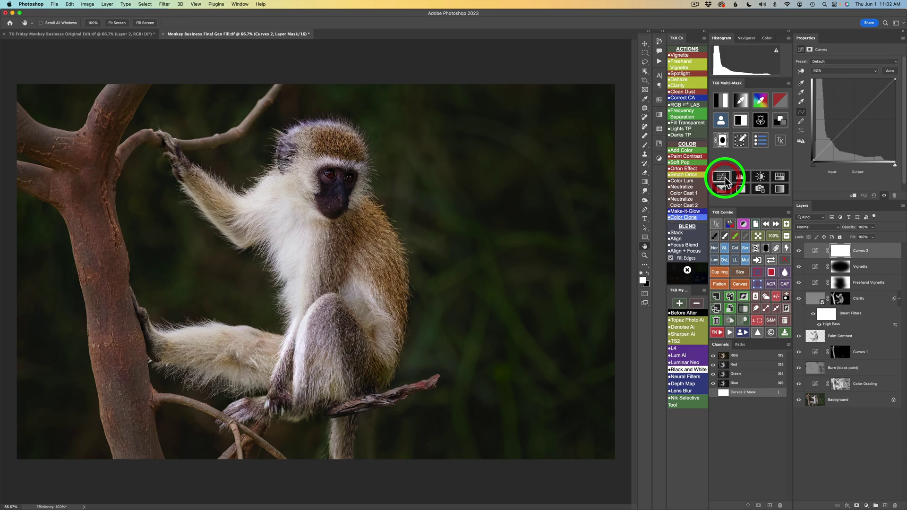
left_click(766, 248)
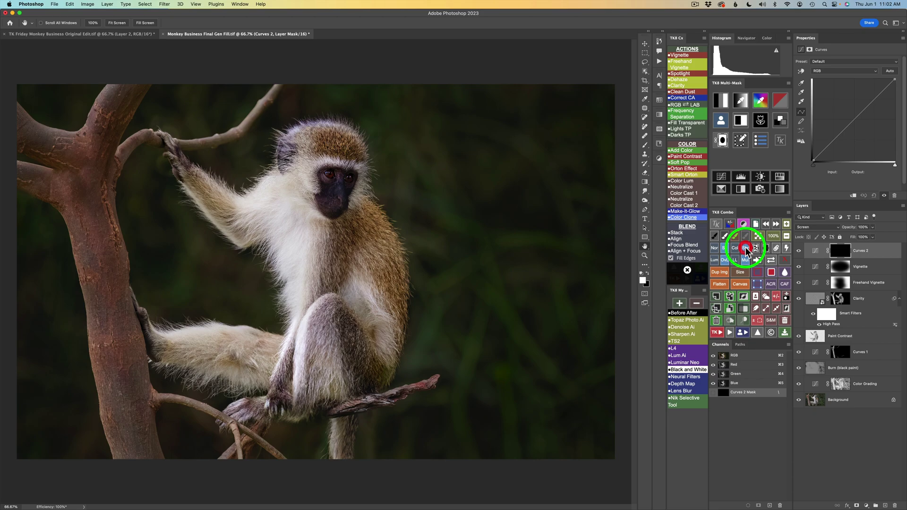
left_click(745, 248)
Step: Create a color mask from a color sampled on the monkey's eye and brighten the mask with its brightness slider
left_click(761, 103)
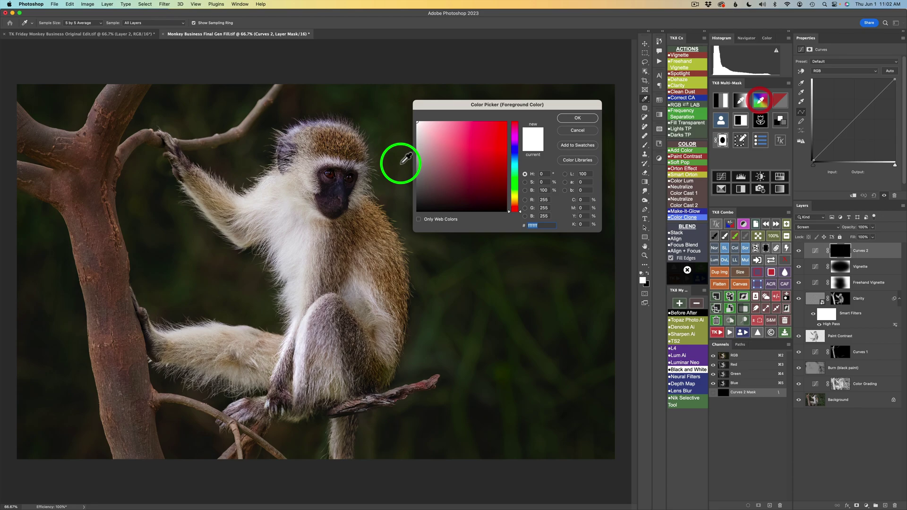
left_click(334, 171)
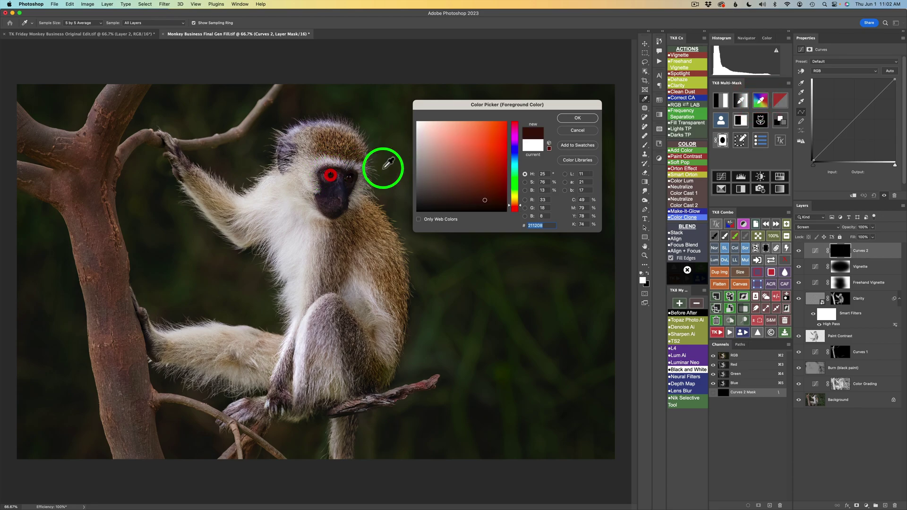
left_click(577, 117)
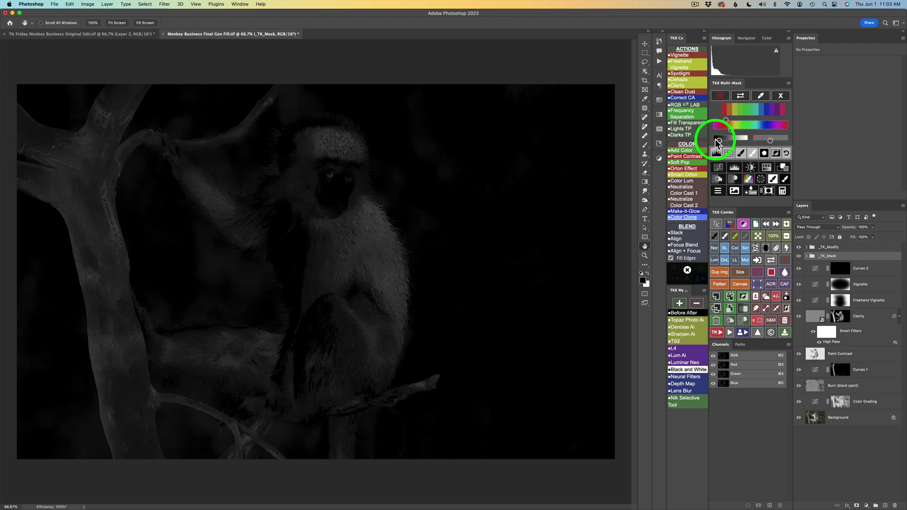
left_click_drag(718, 140, 738, 143)
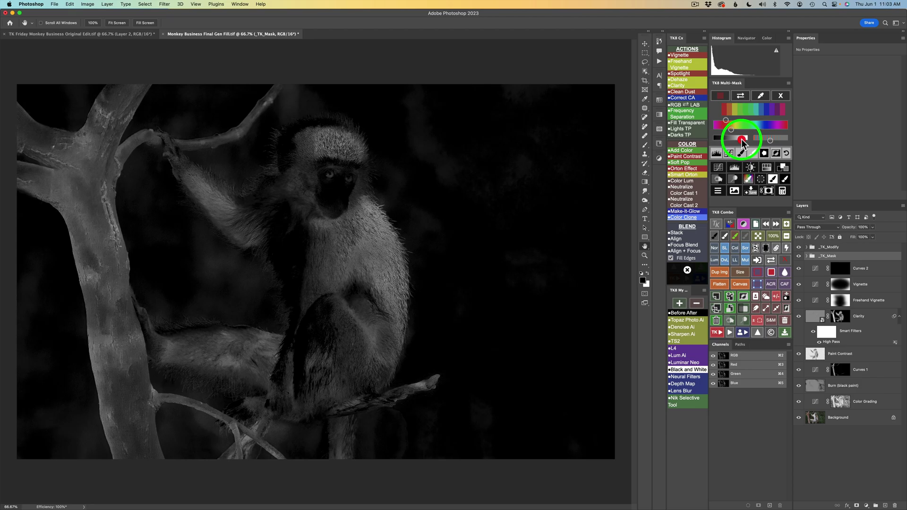
left_click(742, 139)
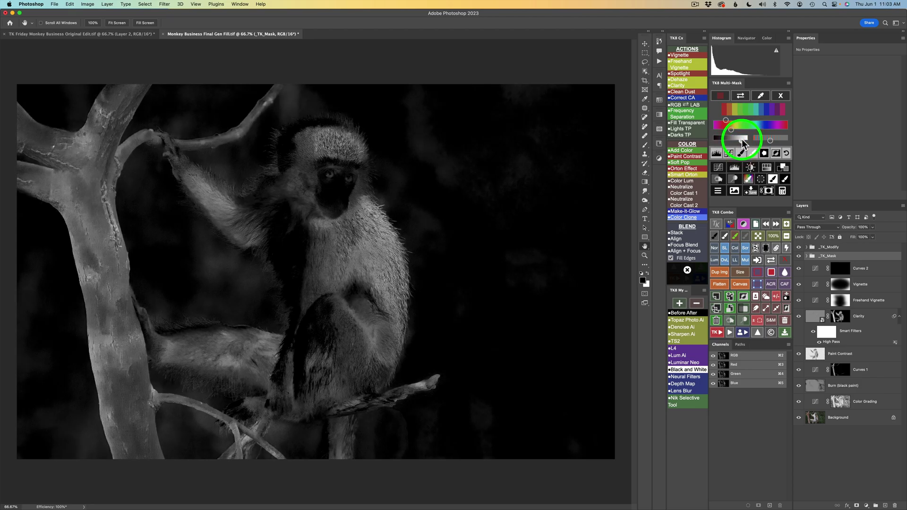
Step: Increase the color mask's contrast with a Levels modification, raising the black point and setting the white point to 100
left_click(717, 153)
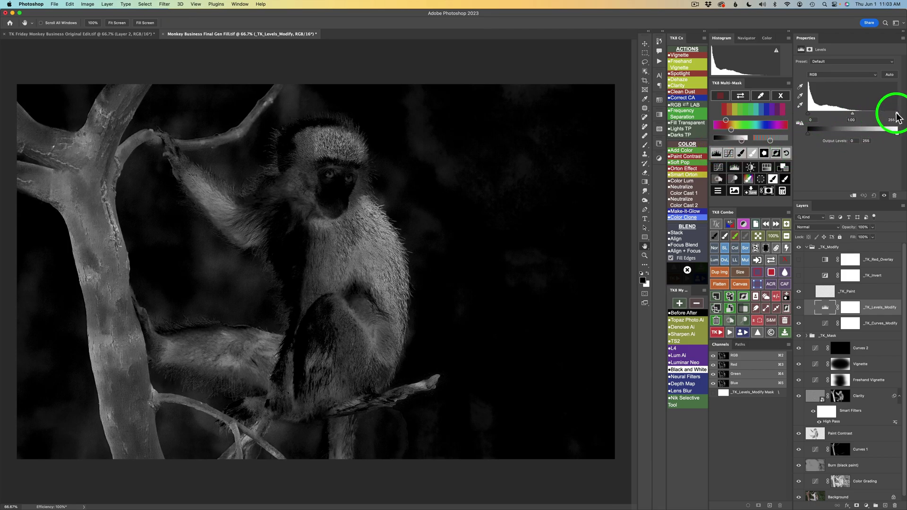
left_click_drag(897, 114, 845, 118)
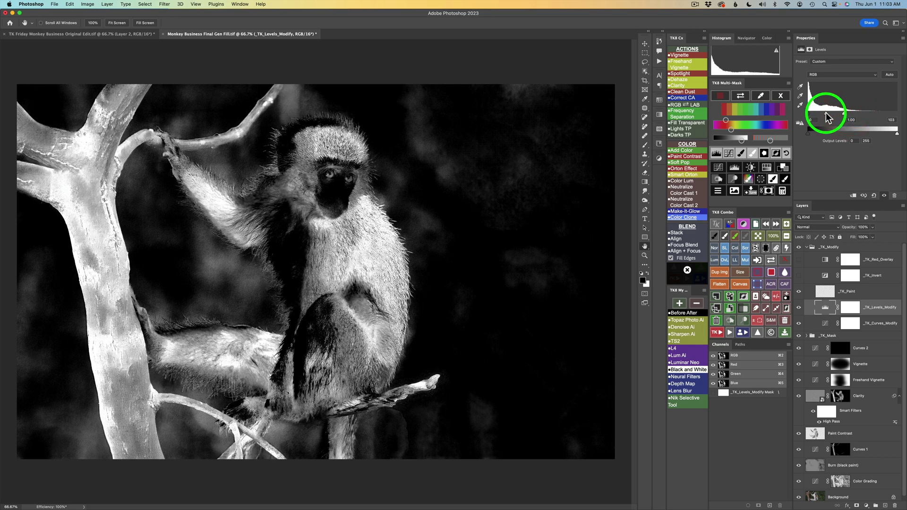
left_click_drag(826, 114, 815, 118)
left_click(809, 115)
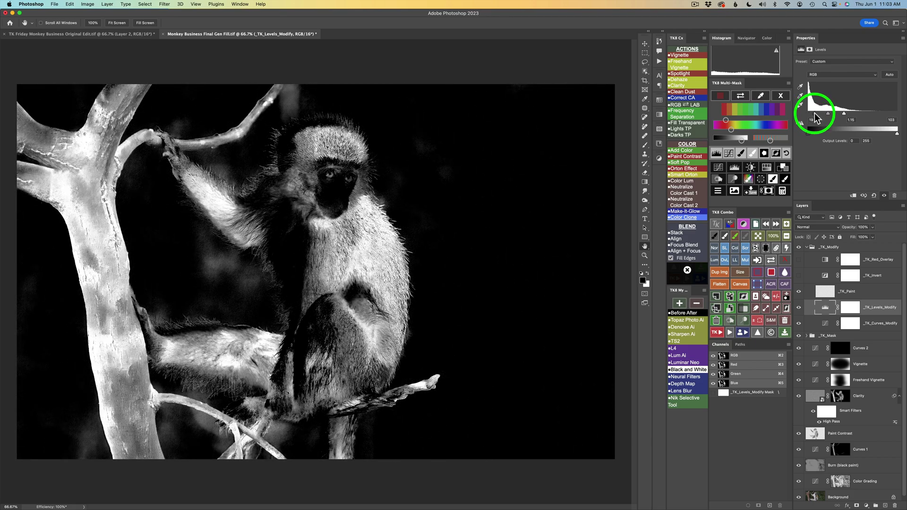
left_click(827, 116)
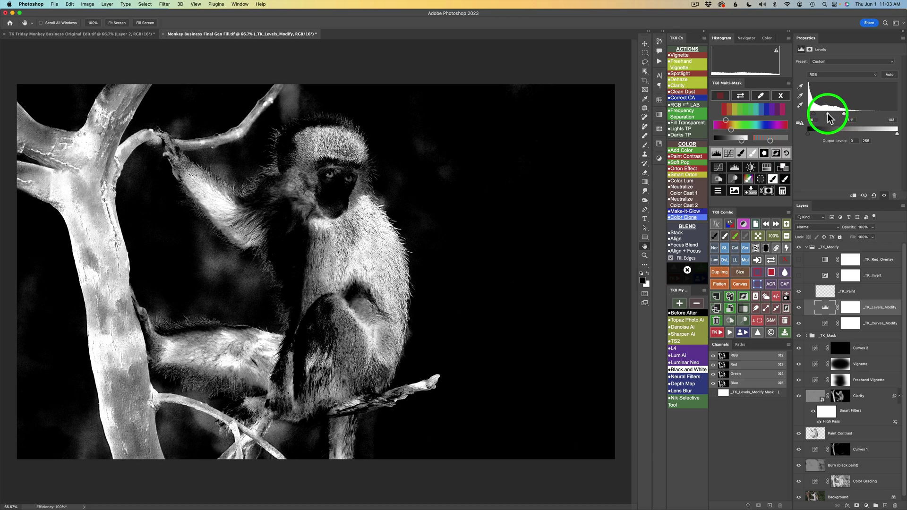
left_click_drag(830, 118, 845, 118)
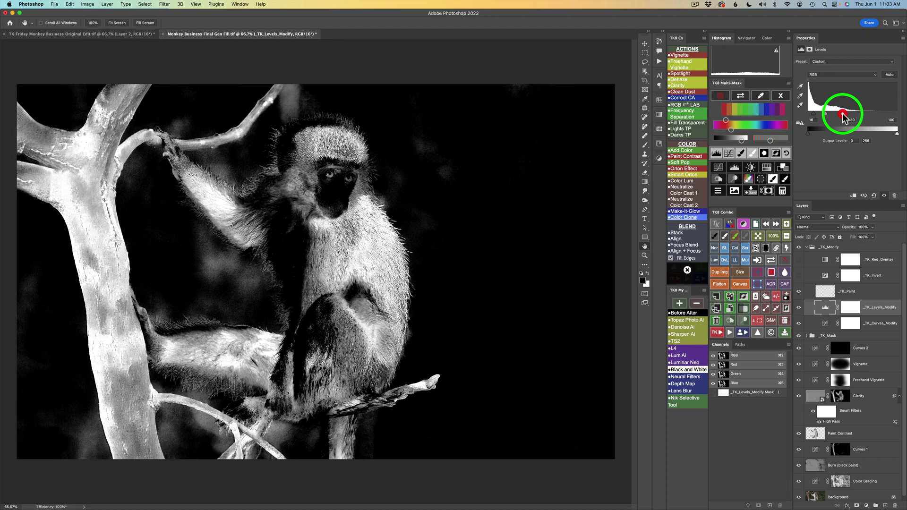
Step: Load the color mask as a selection, brighten the monkey's eyes with white paint at 100% opacity, then compare with Curves 2 hidden
left_click(786, 180)
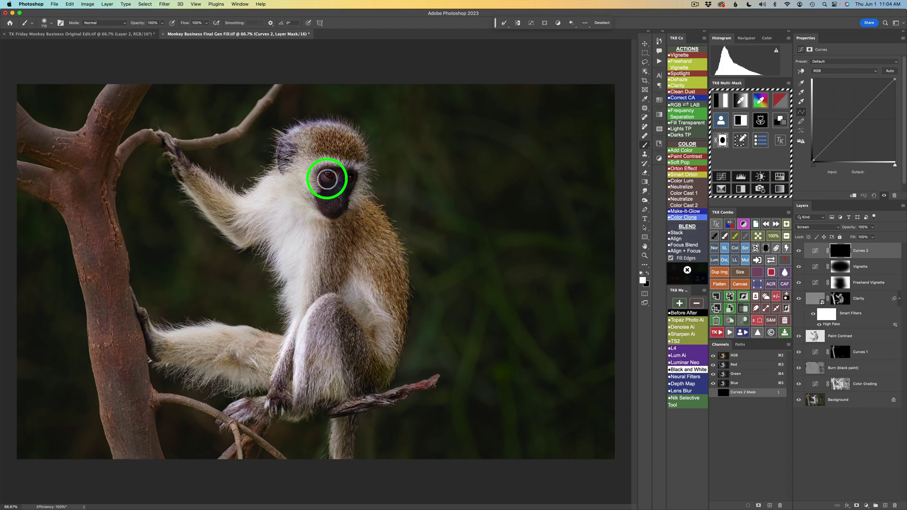
mouse_move(331, 178)
left_mouse_down()
mouse_move(322, 174)
mouse_move(349, 176)
mouse_move(348, 186)
mouse_move(331, 172)
mouse_move(318, 178)
left_mouse_up()
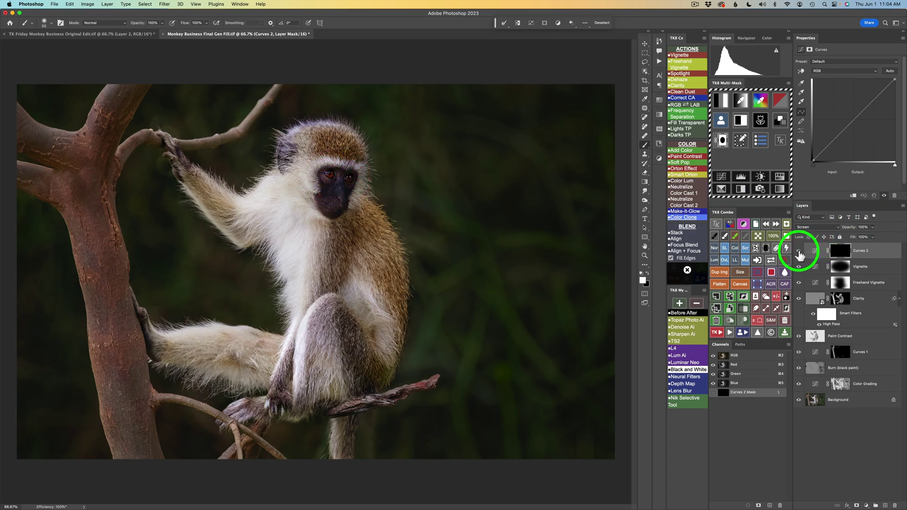
left_click(799, 252)
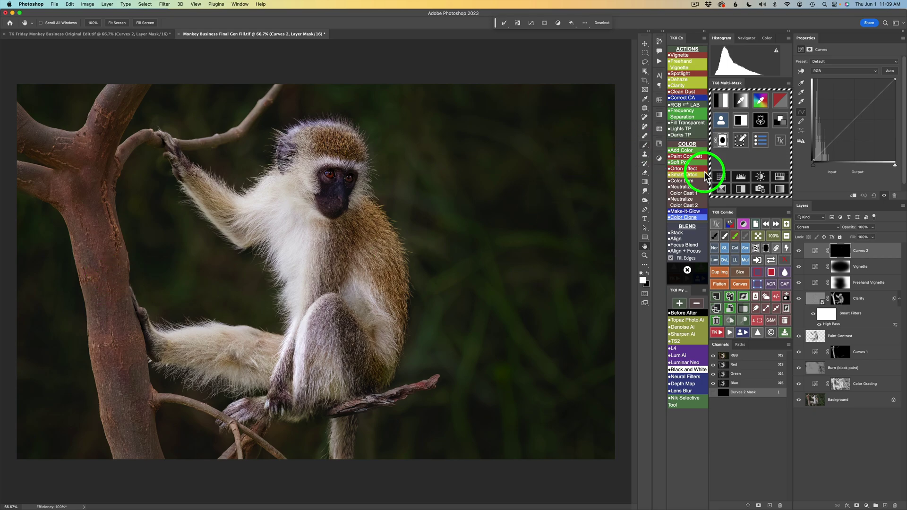
Step: Add an unmasked Hue/Saturation layer, sample the tree trunk's reds, and set their saturation to -50 and lightness to -21
left_click(776, 298)
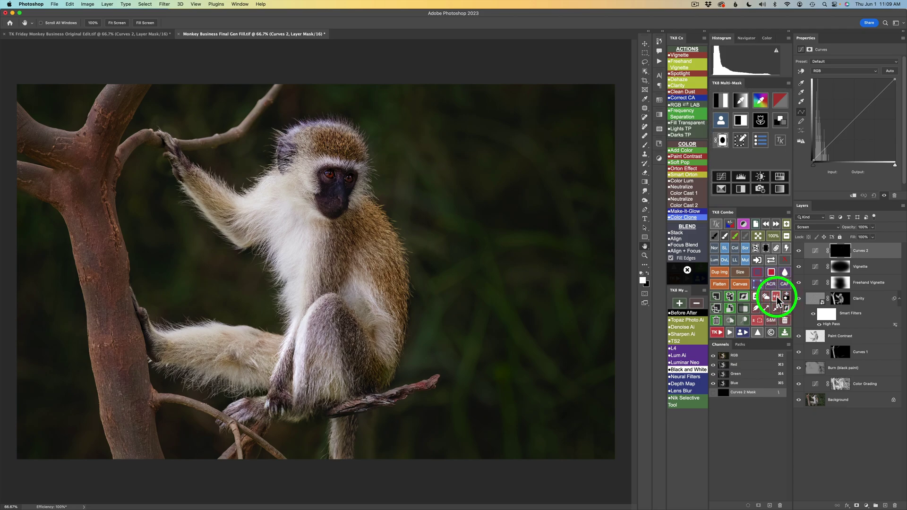
left_click(781, 176)
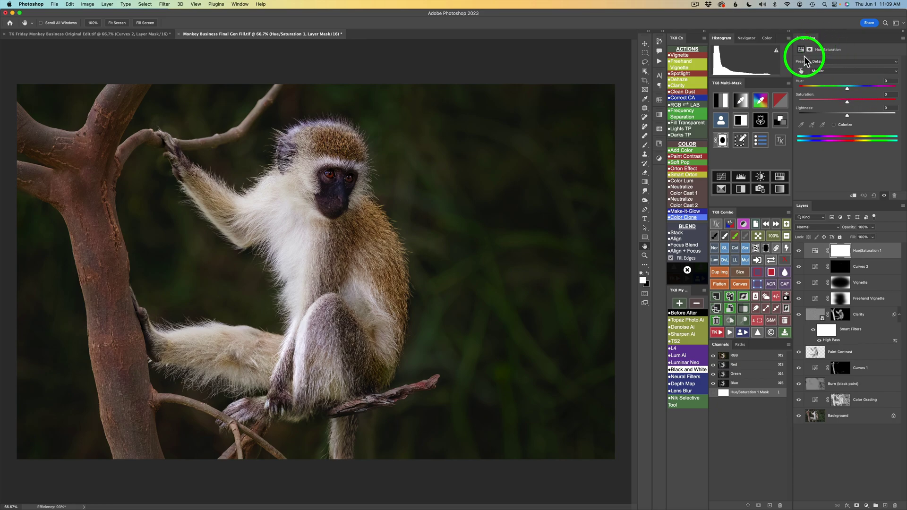
left_click(801, 71)
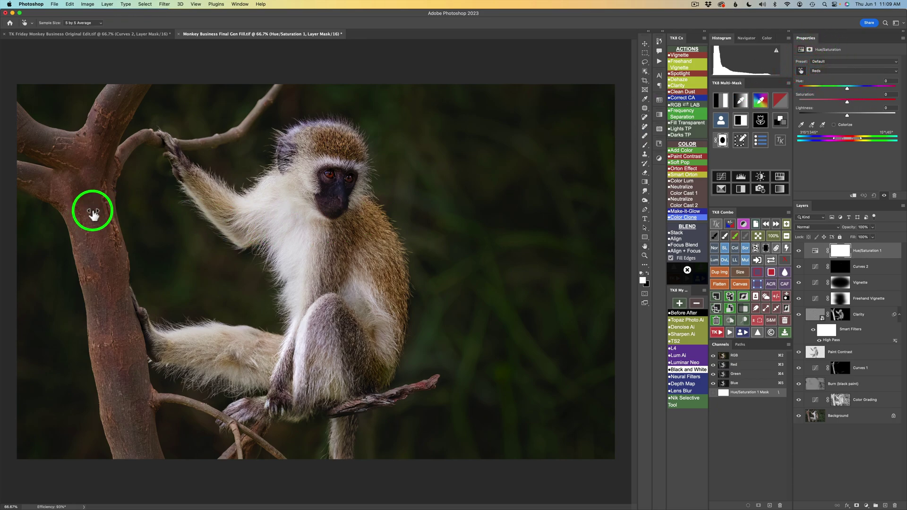
left_click_drag(92, 214, 18, 205)
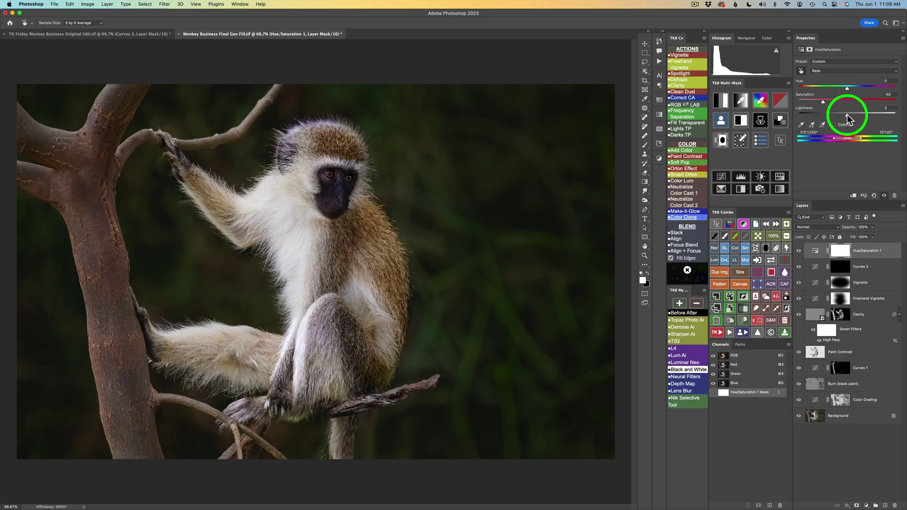
left_click_drag(846, 118, 833, 119)
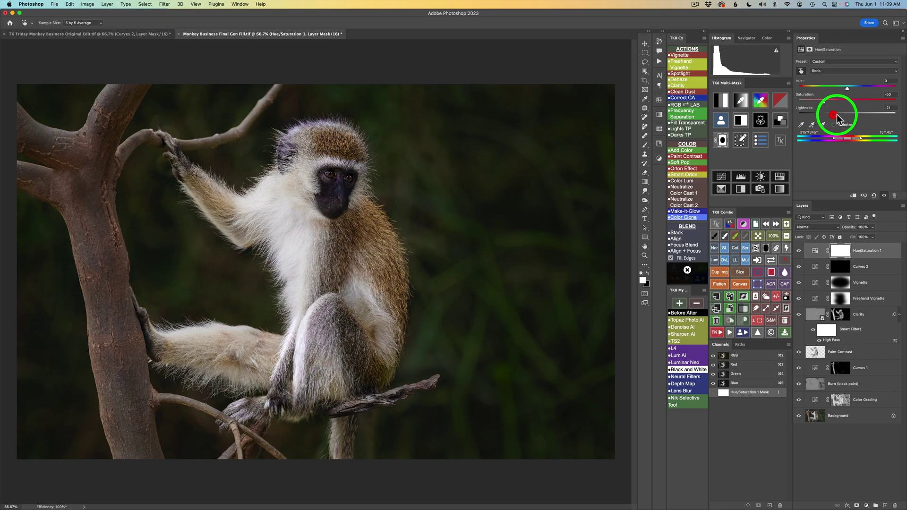
left_click(799, 250)
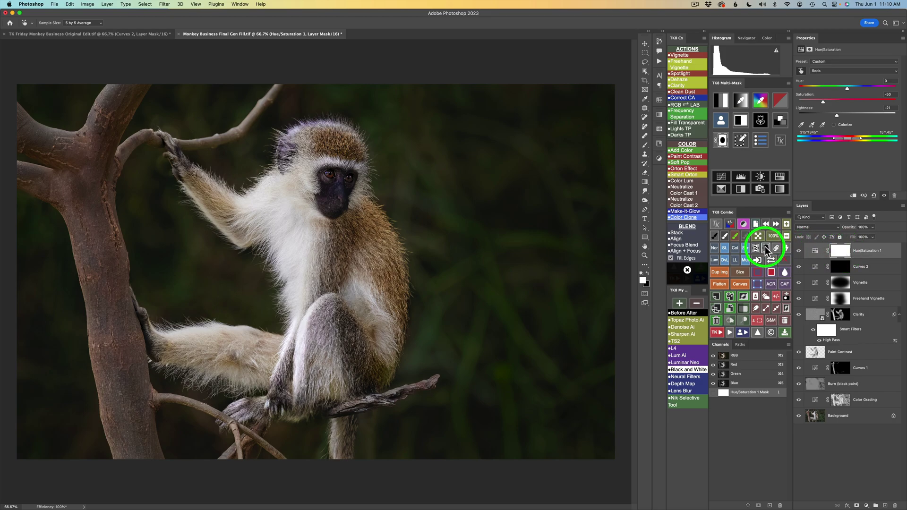
Step: Turn the Hue/Saturation mask black and paint white at 100% opacity over the tree trunk and branches
left_click(841, 254)
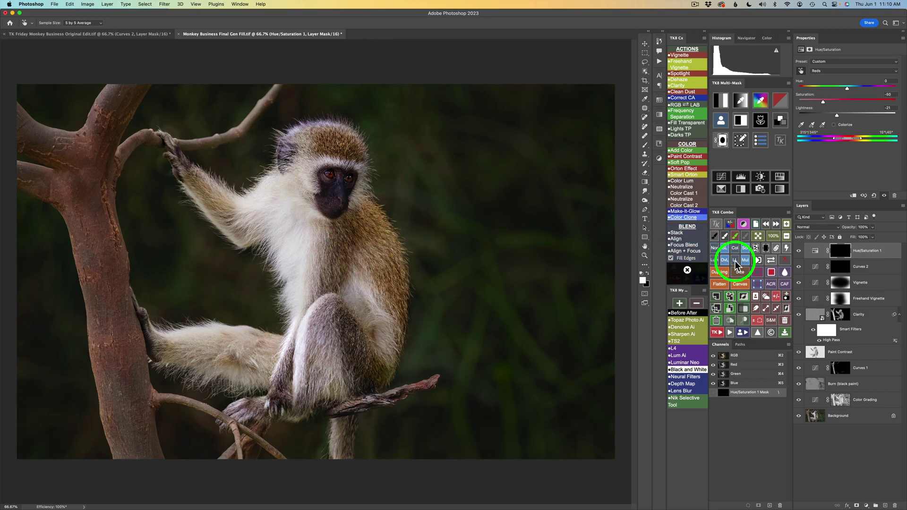
left_click(724, 235)
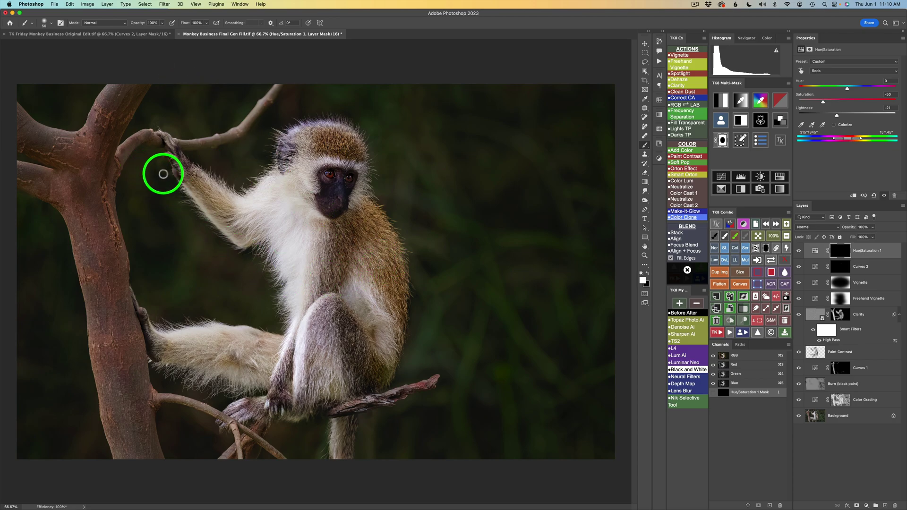
mouse_move(109, 123)
left_mouse_down()
mouse_move(127, 117)
mouse_move(127, 85)
left_mouse_up()
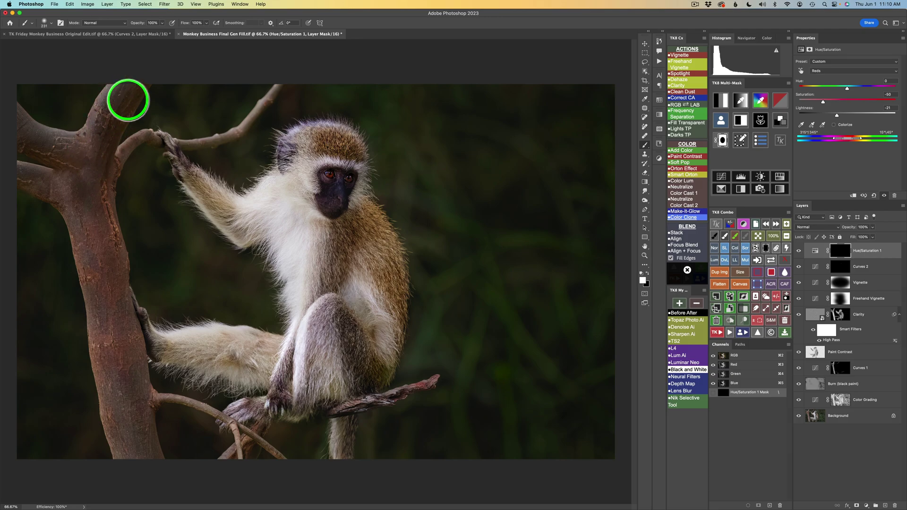
mouse_move(104, 209)
left_mouse_down()
mouse_move(126, 426)
mouse_move(101, 320)
mouse_move(123, 93)
mouse_move(96, 188)
left_mouse_up()
left_click_drag(234, 369, 217, 364)
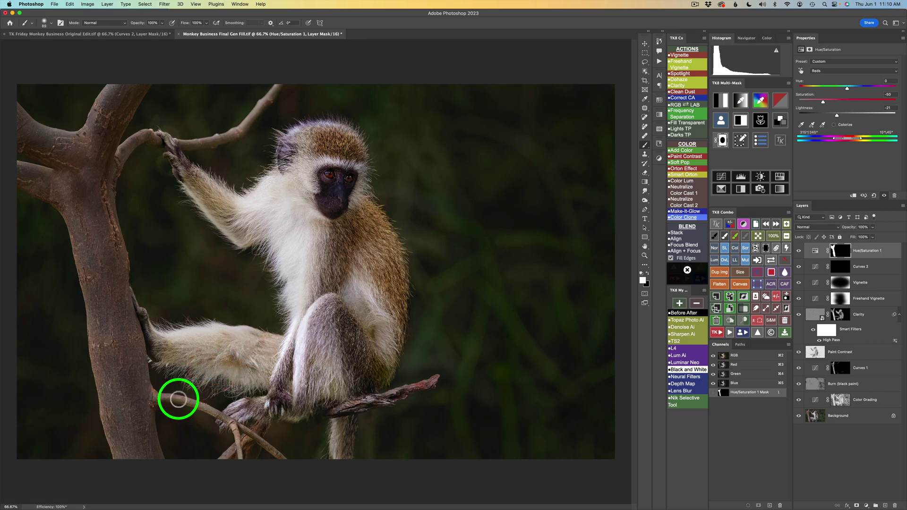
mouse_move(190, 403)
left_mouse_down()
mouse_move(232, 426)
mouse_move(243, 466)
mouse_move(243, 428)
mouse_move(280, 459)
mouse_move(354, 411)
mouse_move(341, 411)
mouse_move(437, 378)
mouse_move(394, 413)
left_mouse_up()
left_click_drag(141, 140, 150, 141)
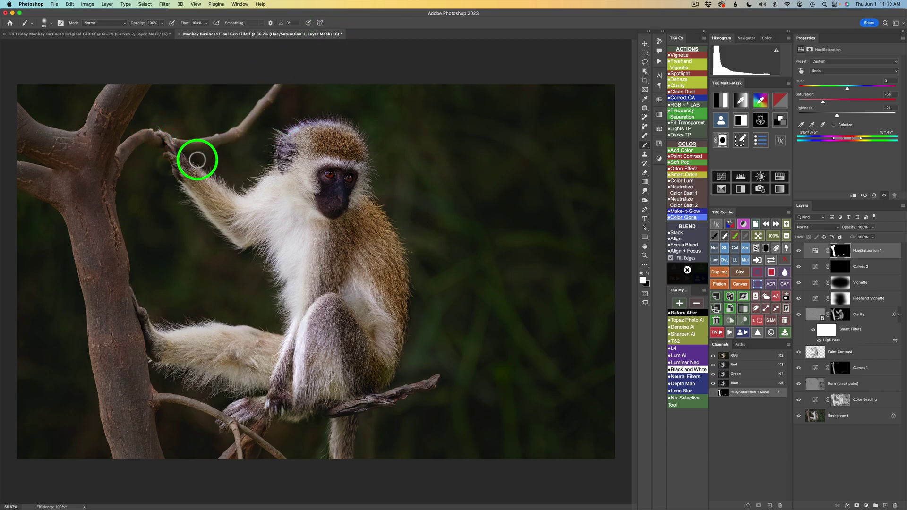
left_click_drag(194, 190, 193, 208)
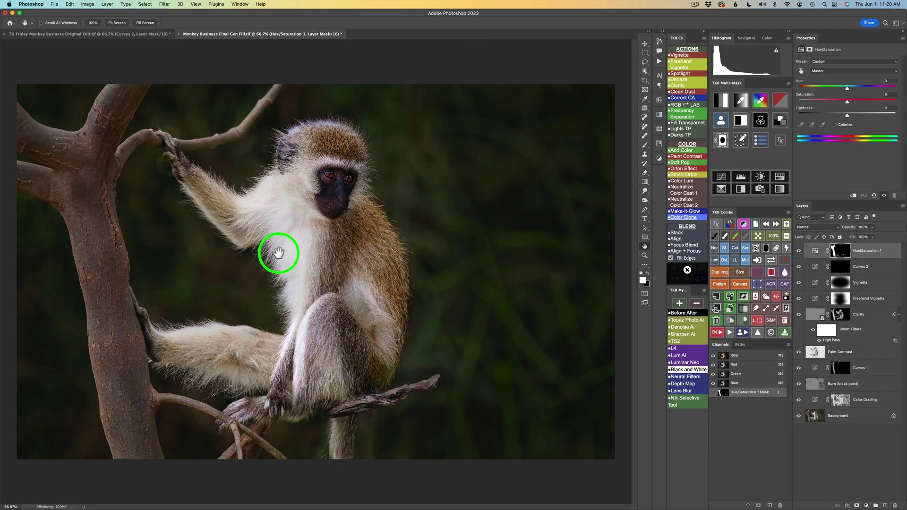
Step: Create a Lights 3 luminosity mask and load it as a selection on a new Burn (black paint) layer
left_click(725, 100)
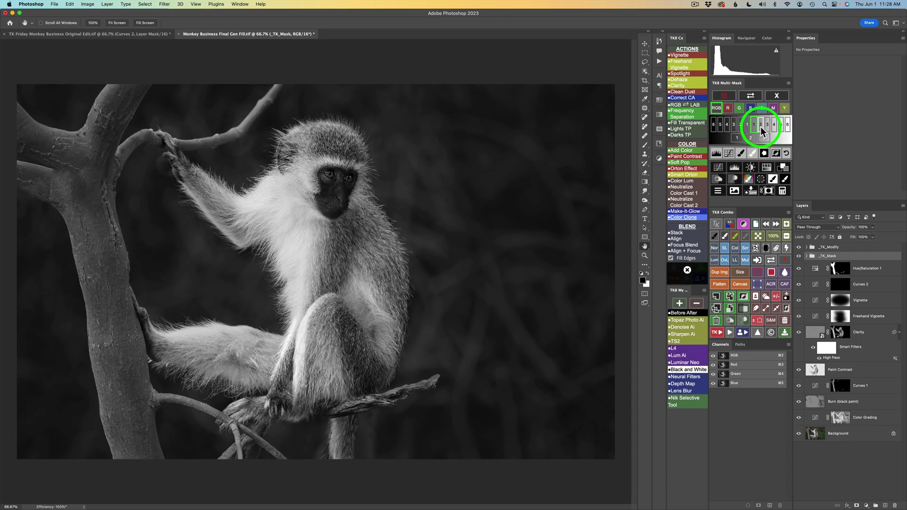
left_click(760, 125)
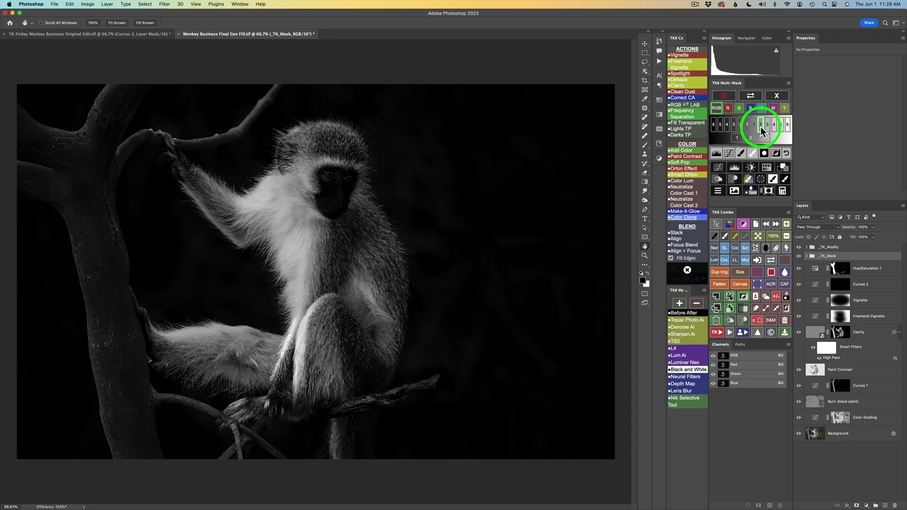
left_click(768, 126)
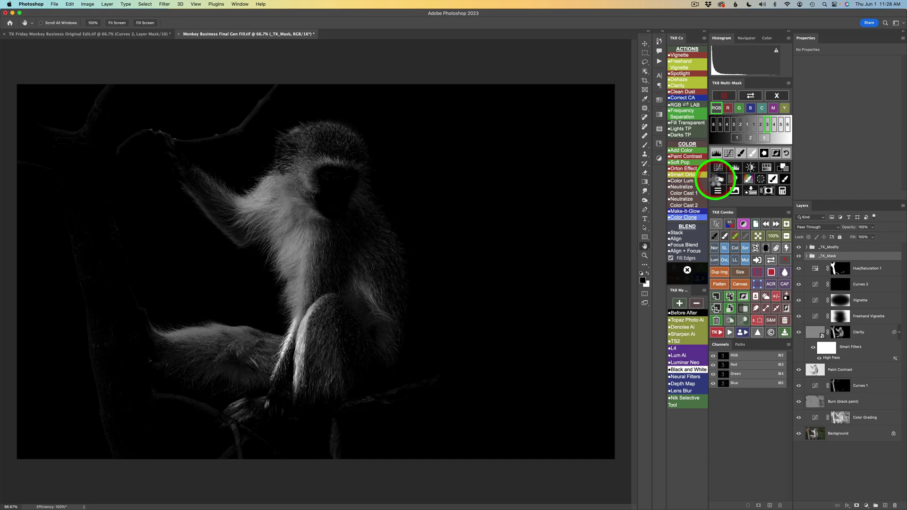
left_click(718, 180)
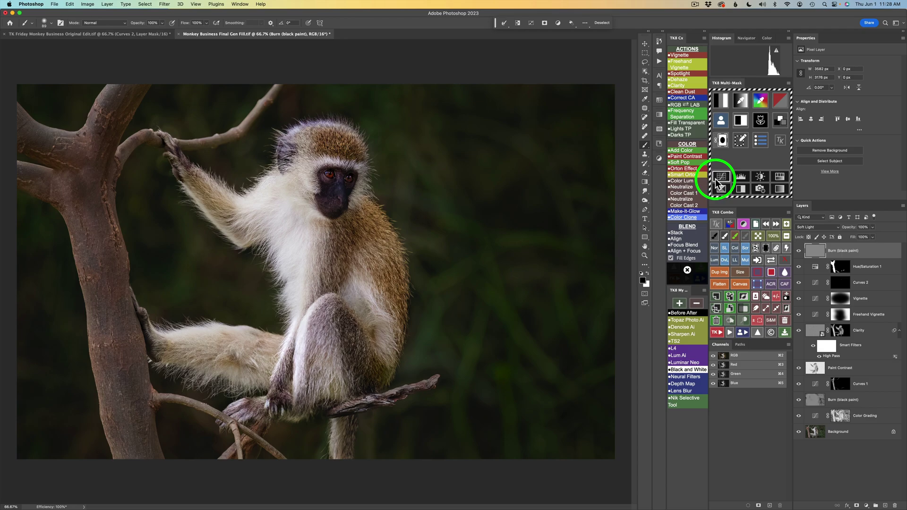
Step: Burn the bright white fur on the monkey's chest with black paint at 30% opacity, then compare with the burn layer hidden
key("3")
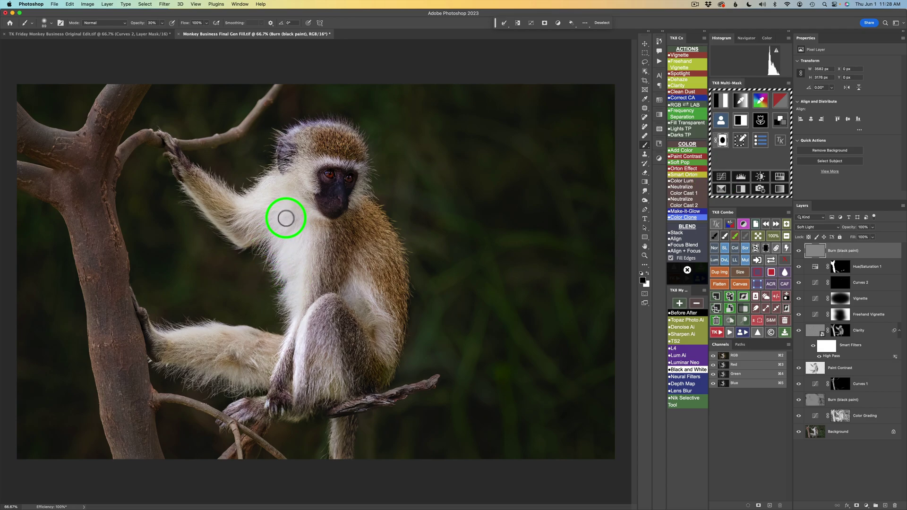
left_click_drag(286, 218, 304, 213)
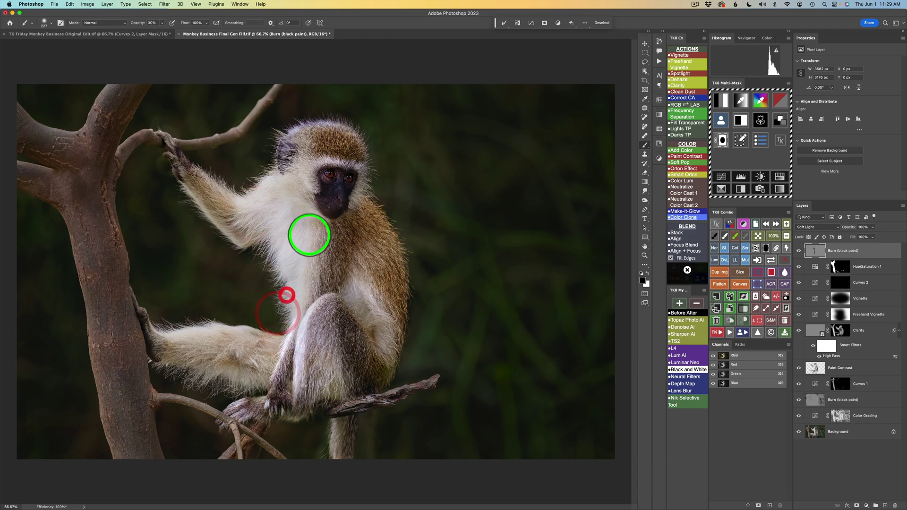
left_click(798, 251)
left_click(799, 251)
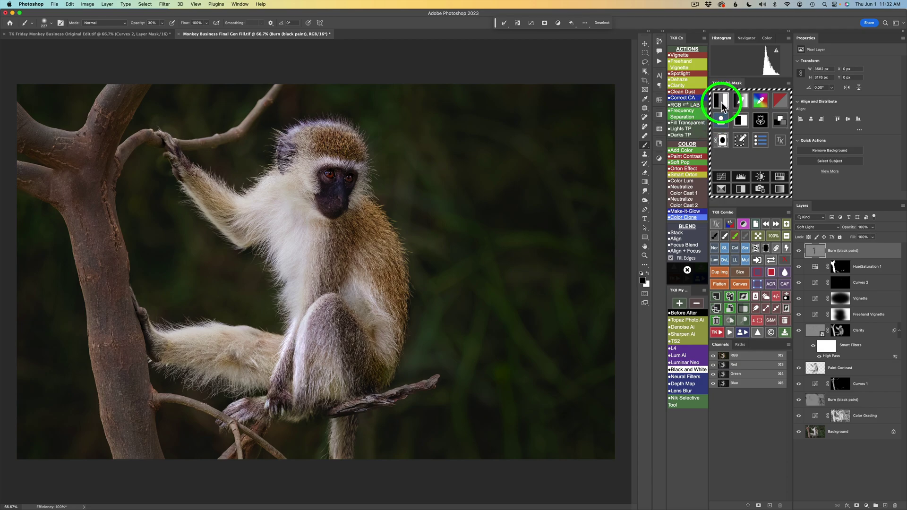
Step: Add a Curves layer through a Midtones 1 luminosity mask, set its blending mode to Screen, and compare with it hidden
left_click(722, 102)
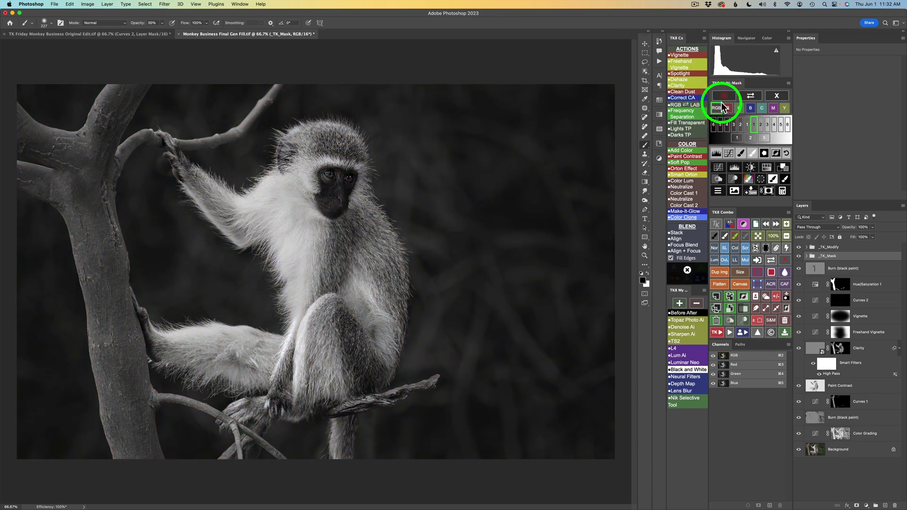
left_click(739, 139)
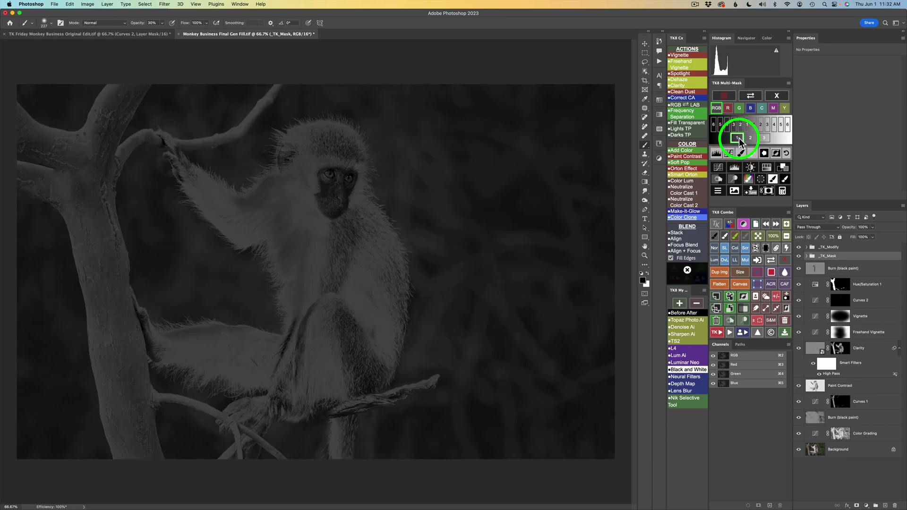
left_click(719, 168)
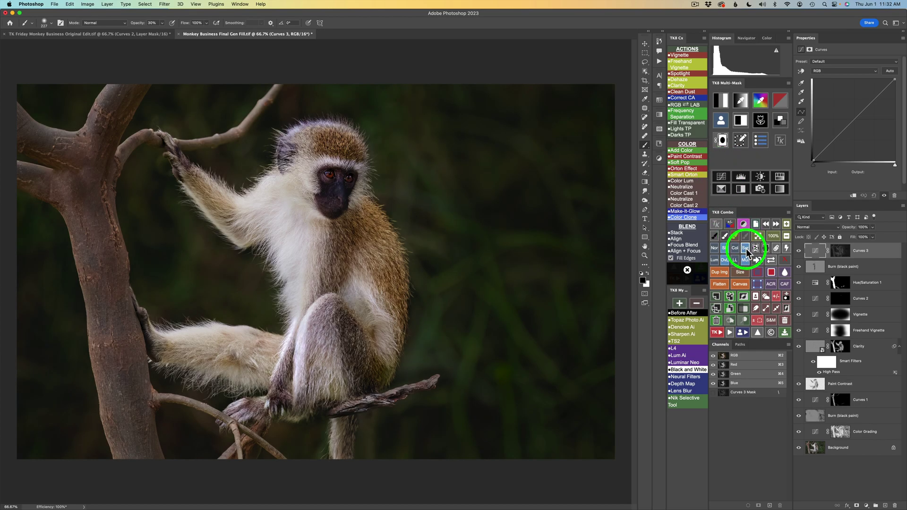
left_click(746, 249)
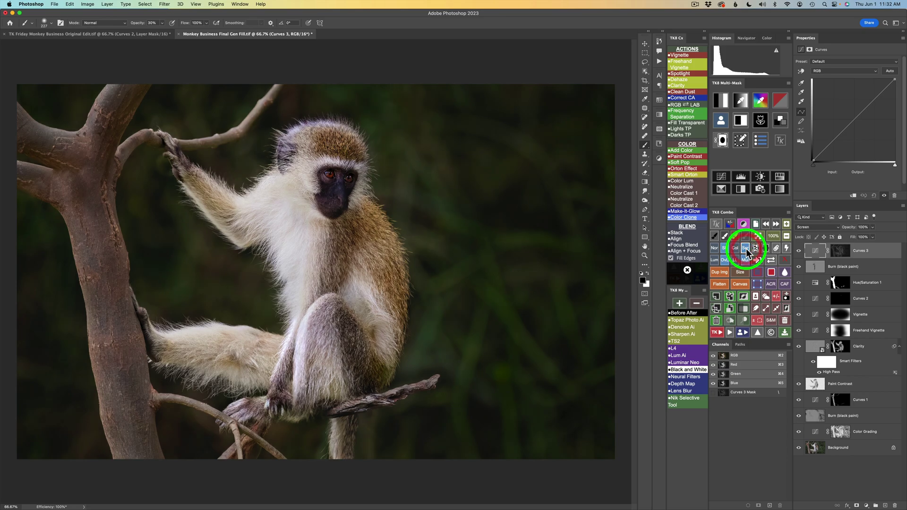
left_click(799, 251)
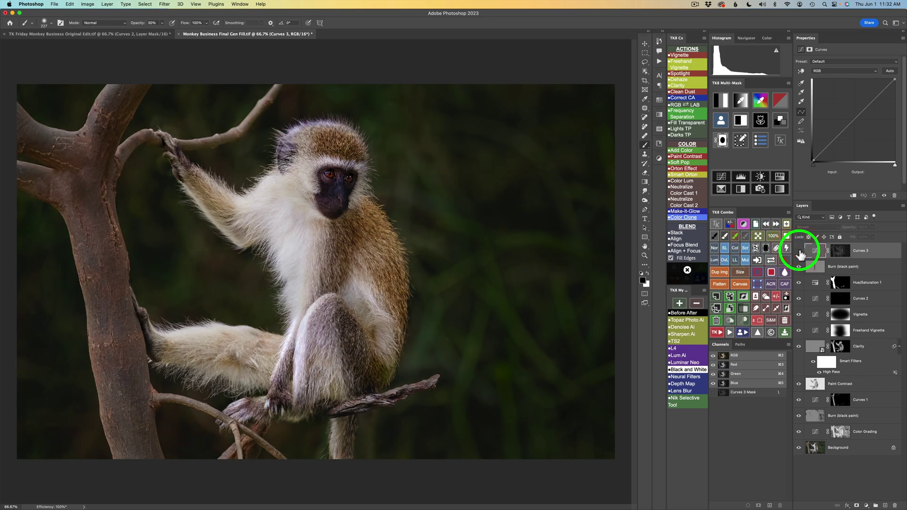
left_click(799, 251)
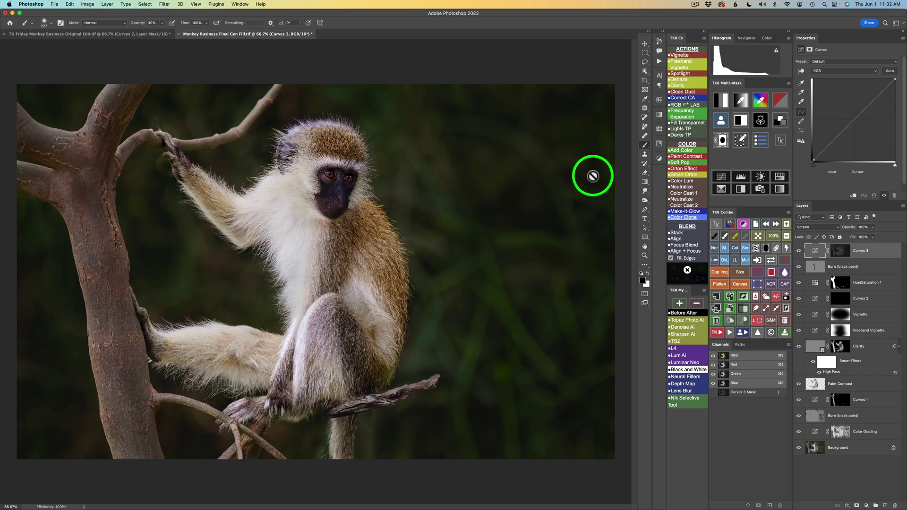
Step: Add another Hue/Saturation layer, sample the blue cast on the monkey's head fur, and set the Blues saturation to -77
left_click(781, 177)
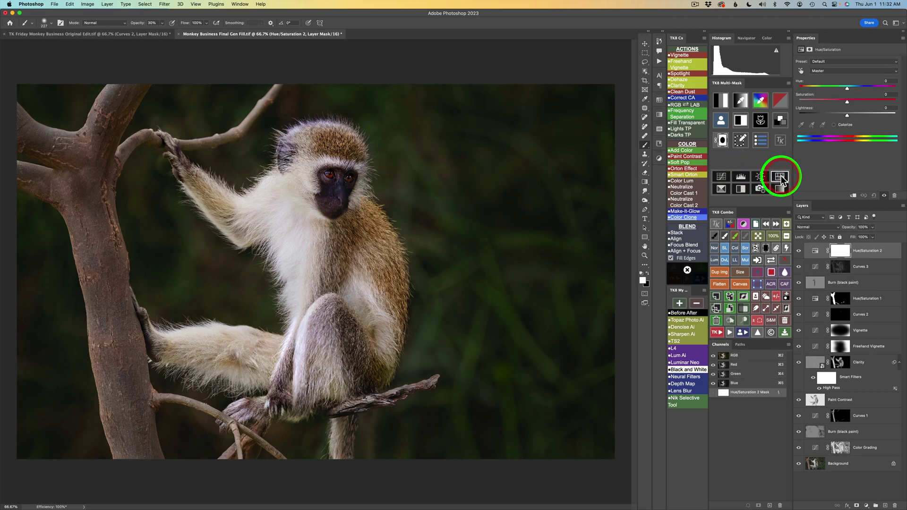
left_click(800, 71)
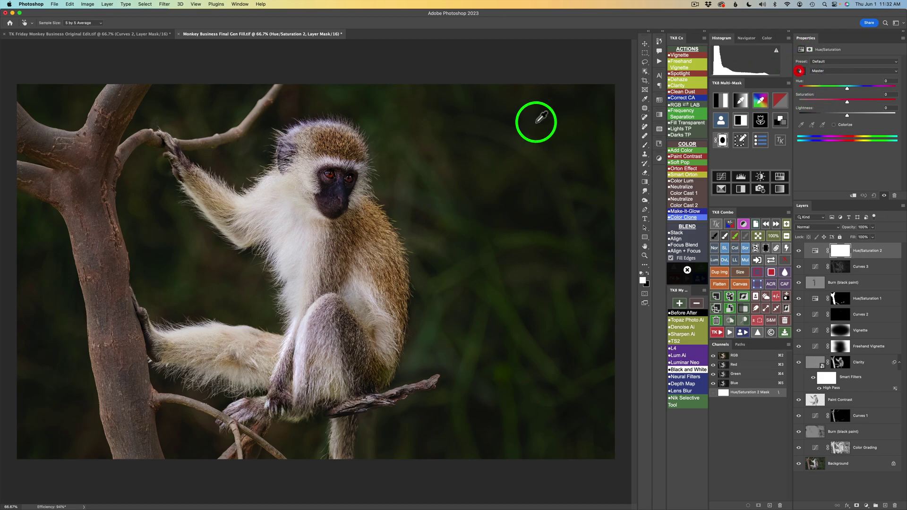
left_click(316, 124)
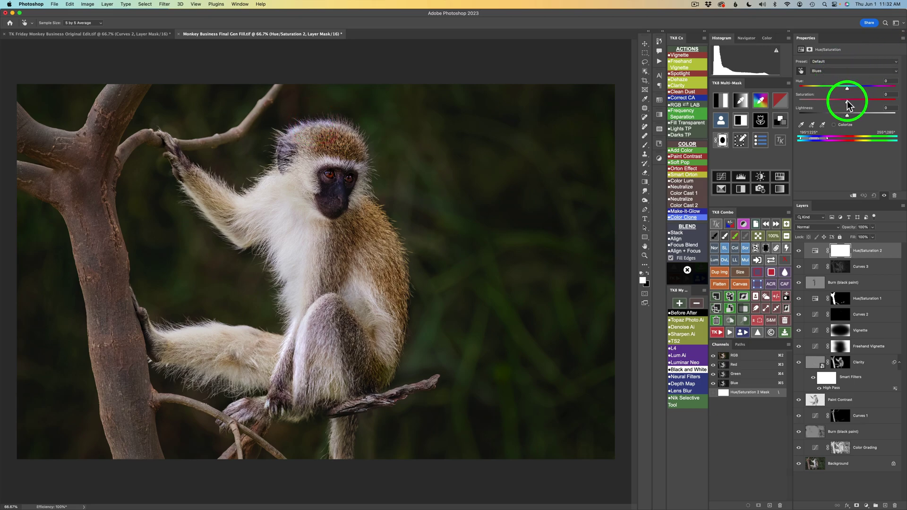
left_click_drag(847, 100, 809, 101)
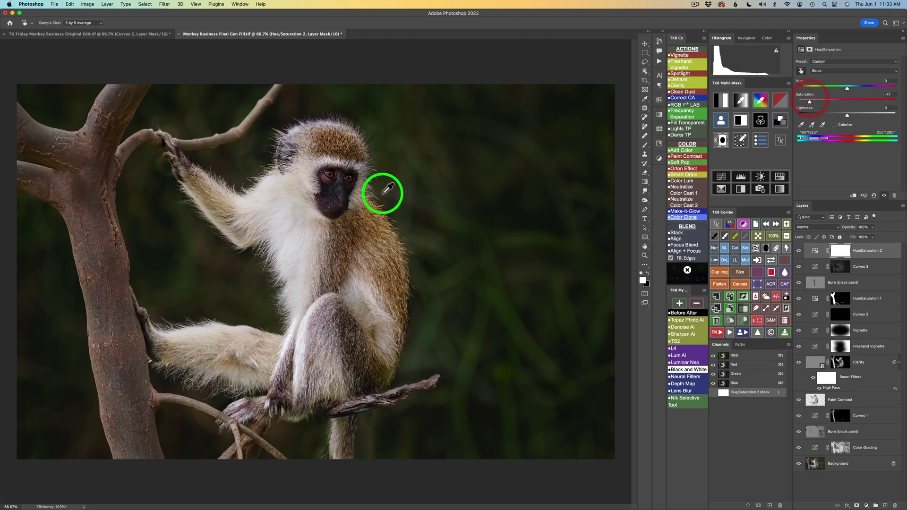
Step: Sample the magenta cast on the monkey's face and set the Magentas saturation to -80
left_click(802, 72)
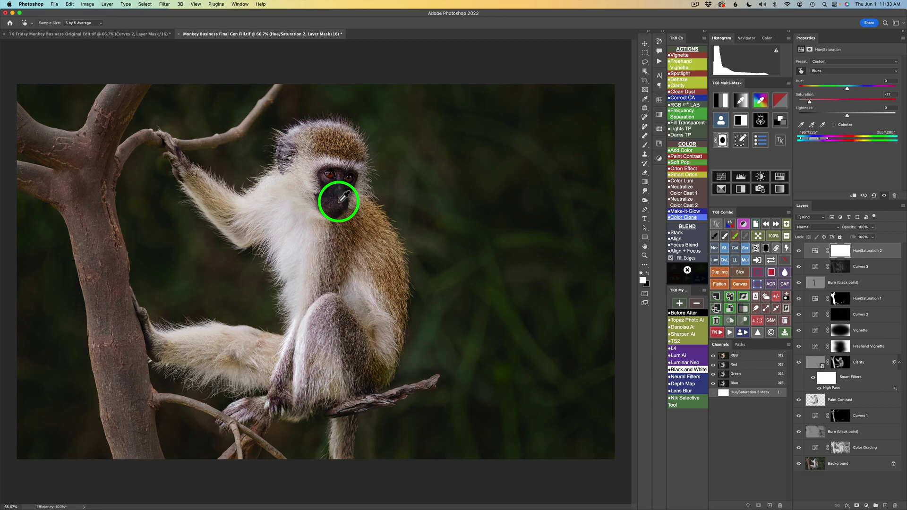
left_click(342, 199)
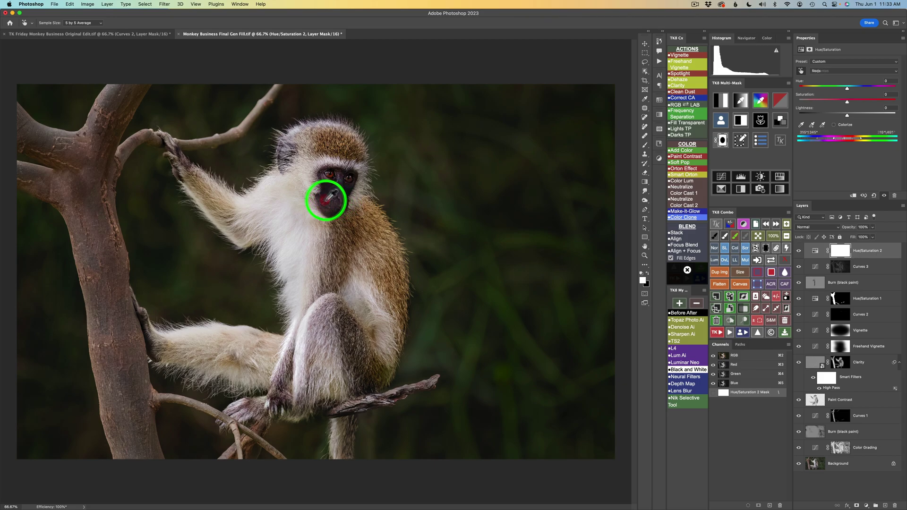
left_click(327, 200)
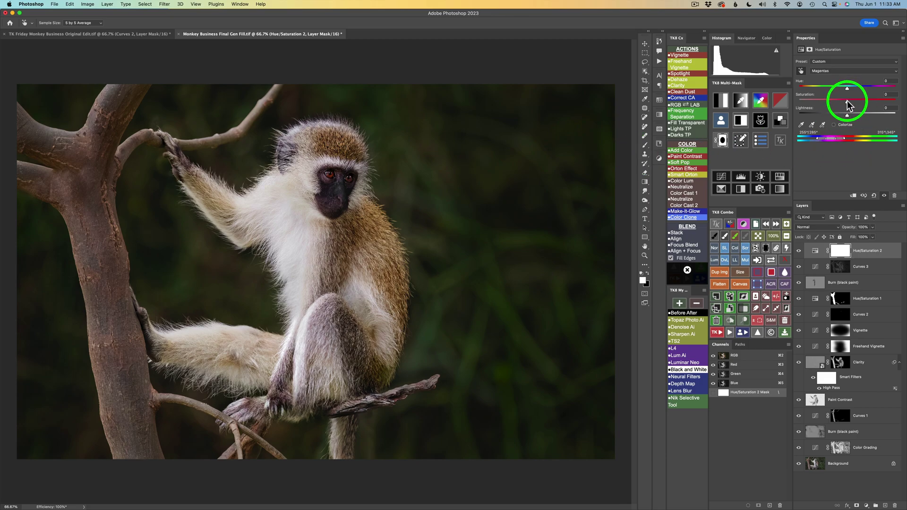
left_click_drag(848, 104, 809, 102)
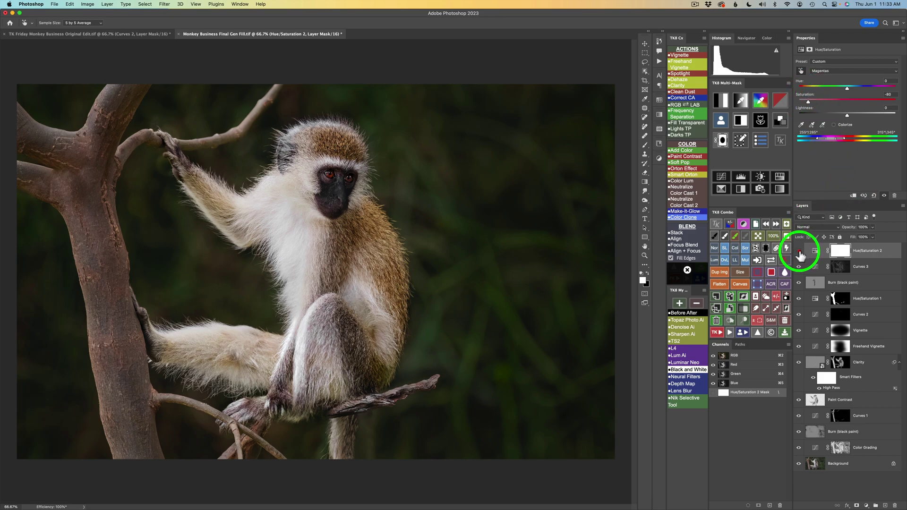
Step: Compare the original photo with the finished edit using the Before After action
left_click(519, 243)
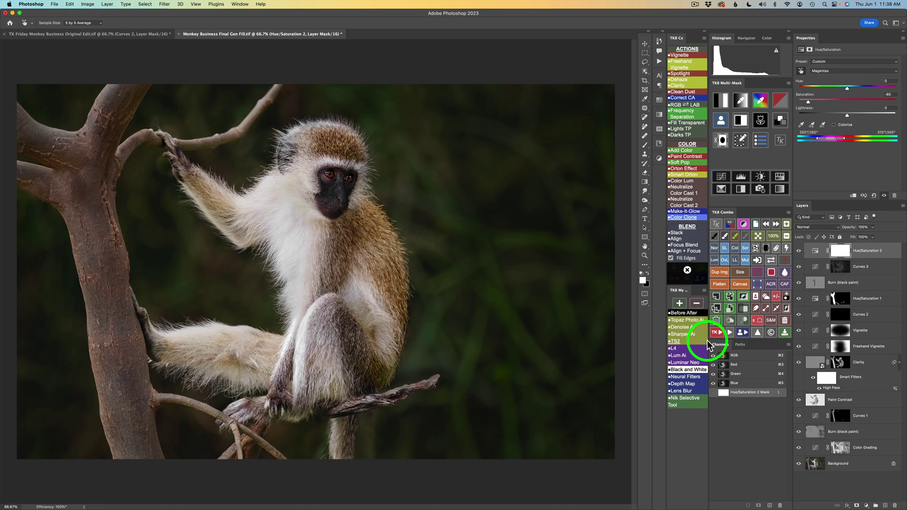
left_click(683, 313)
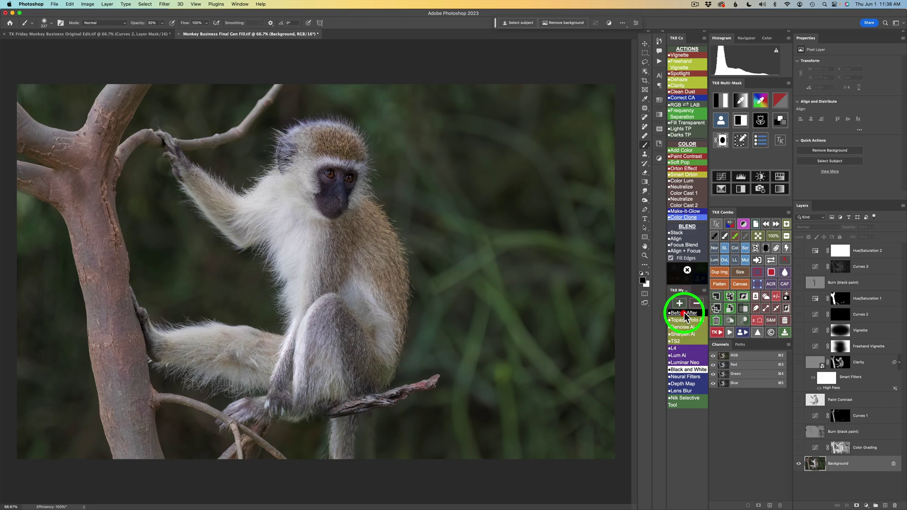
left_click(683, 313)
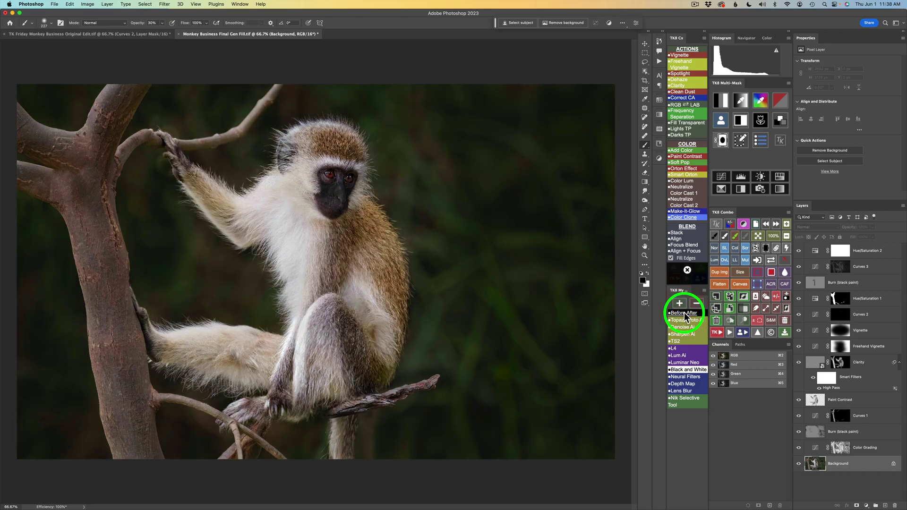